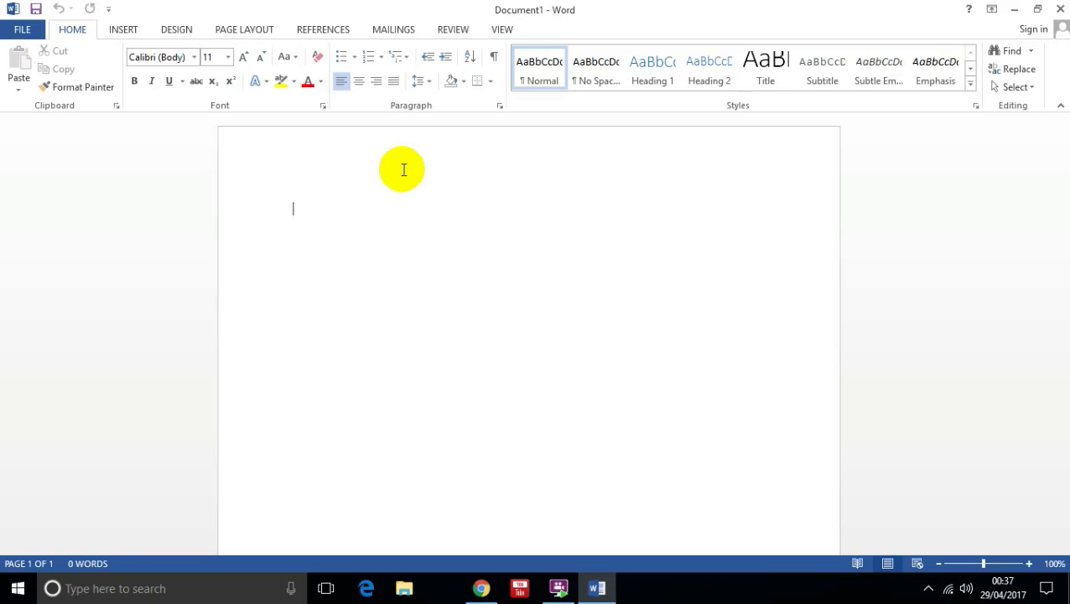
# Enter the sentence "Anigoo ah arday wax ku barta si online ah" at the start of the blank document.
pyautogui.write('anig')
pyautogui.write('oo a')
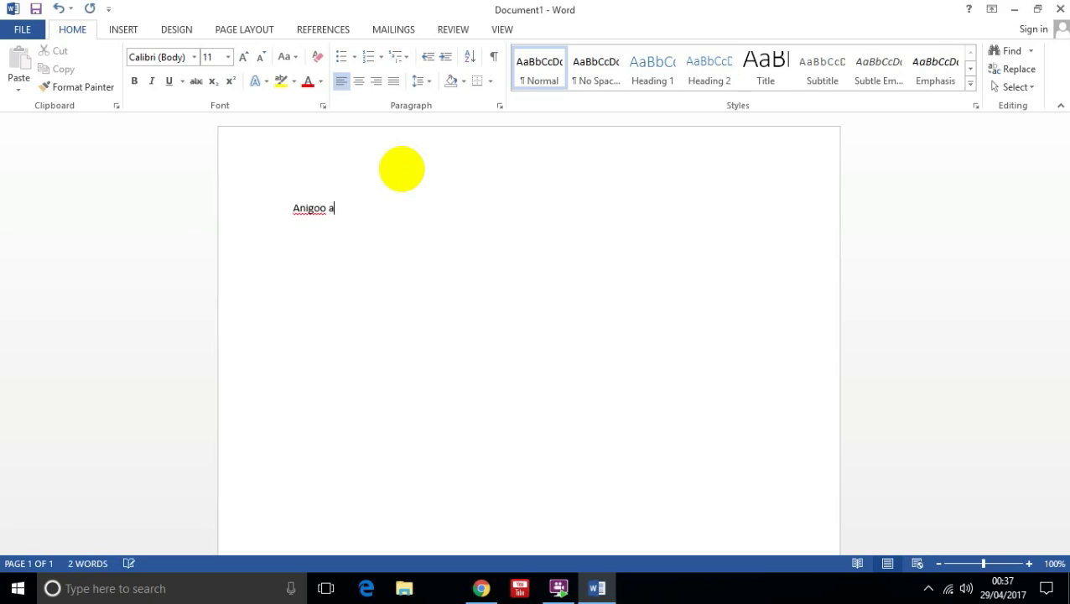
pyautogui.write('a arday wax ku barta si online ah')
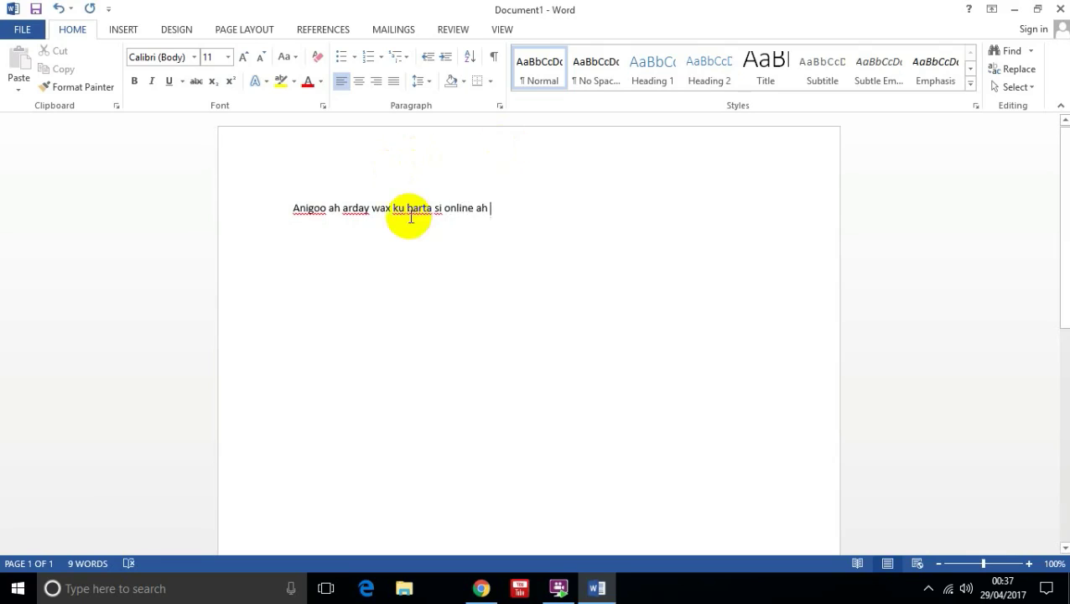
# Format the whole sentence as bold red text and enlarge its font size to 22.
pyautogui.moveTo(525, 191); pyautogui.dragTo(277, 210)
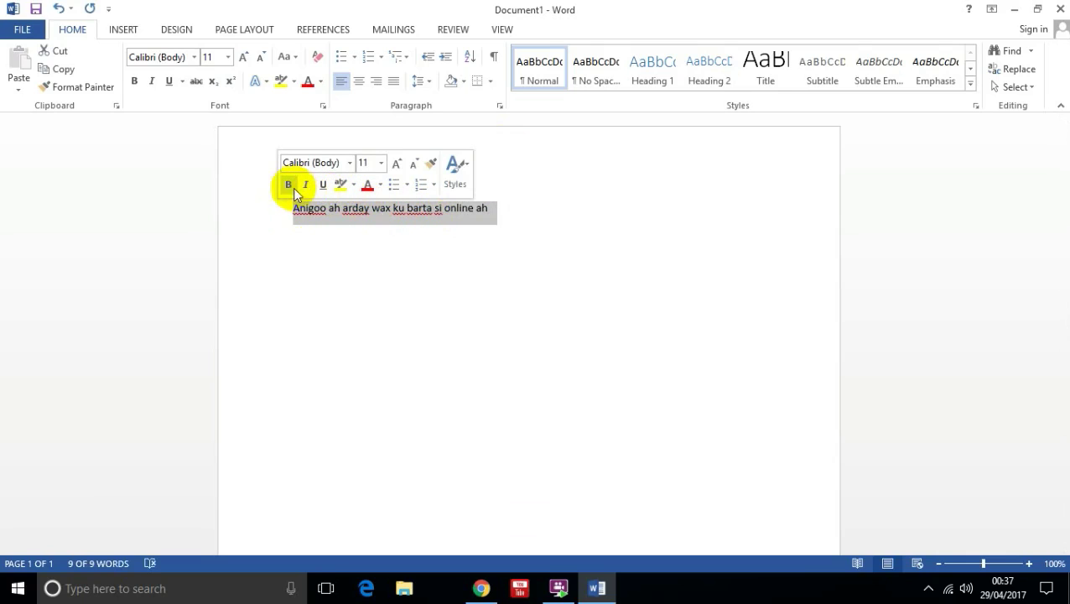
pyautogui.click(288, 184)
pyautogui.click(379, 186)
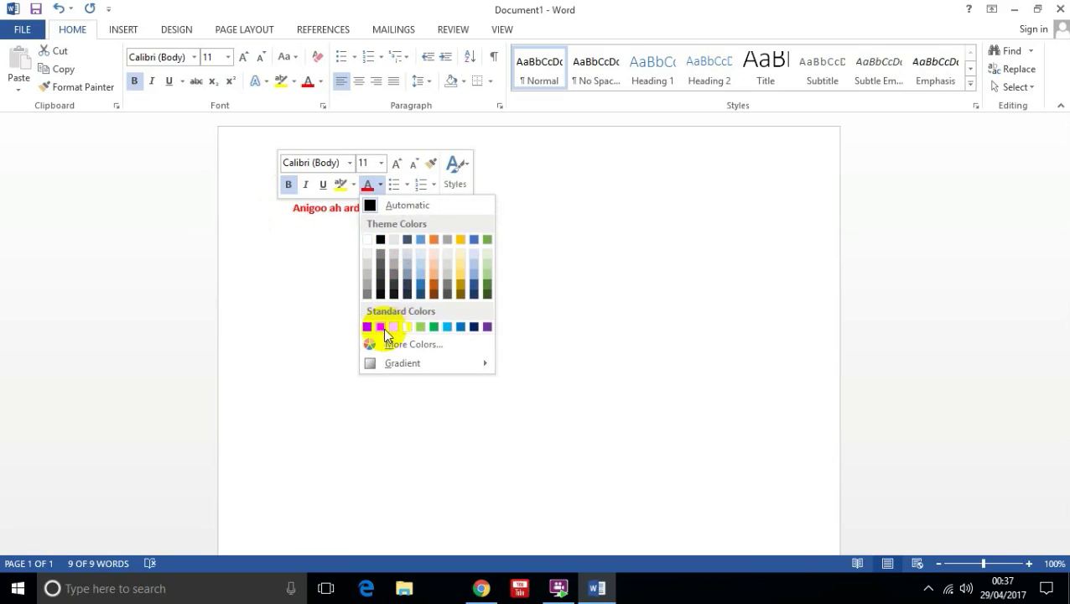
pyautogui.click(381, 327)
pyautogui.click(400, 164)
pyautogui.click(400, 163)
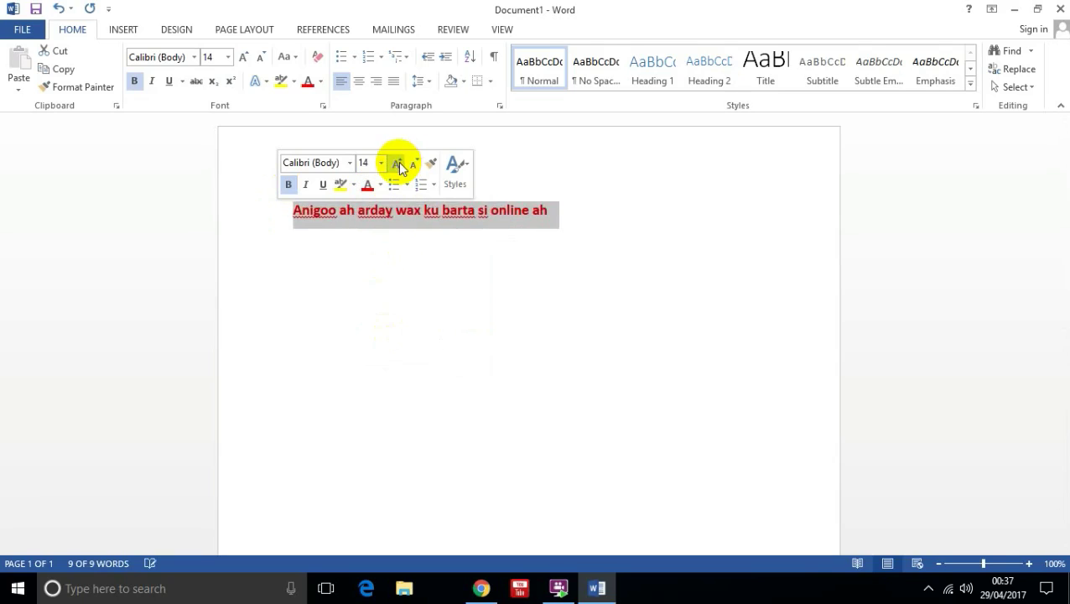
pyautogui.click(399, 164)
pyautogui.click(400, 163)
pyautogui.click(400, 164)
pyautogui.click(400, 163)
pyautogui.click(684, 277)
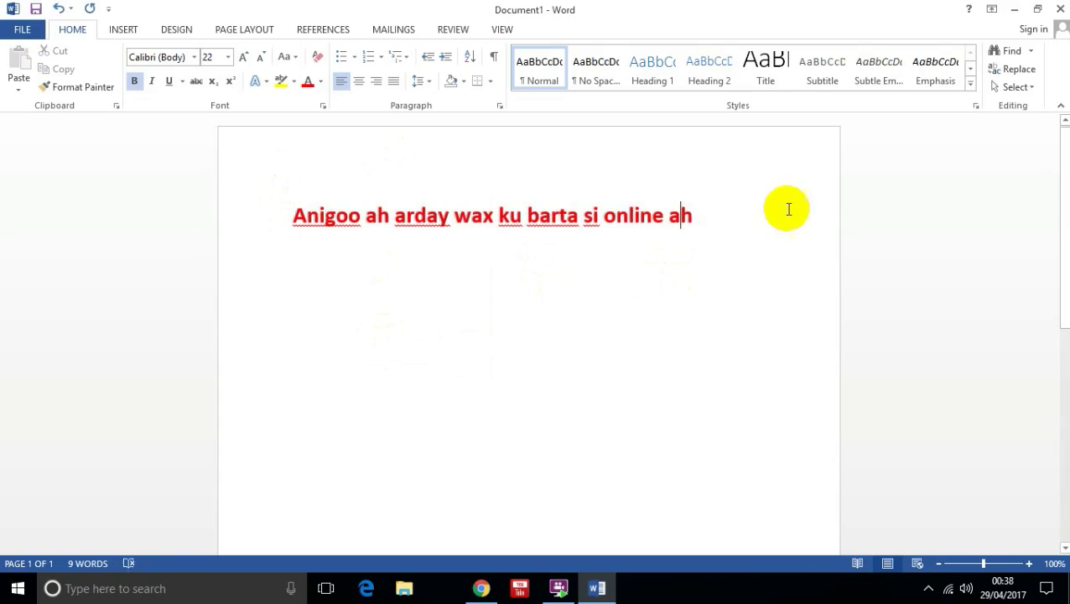
# Copy the formatted sentence and paste it repeatedly on new lines below to fill most of the page.
pyautogui.hotkey('ctrl', 'a')
pyautogui.hotkey('ctrl', 'c')
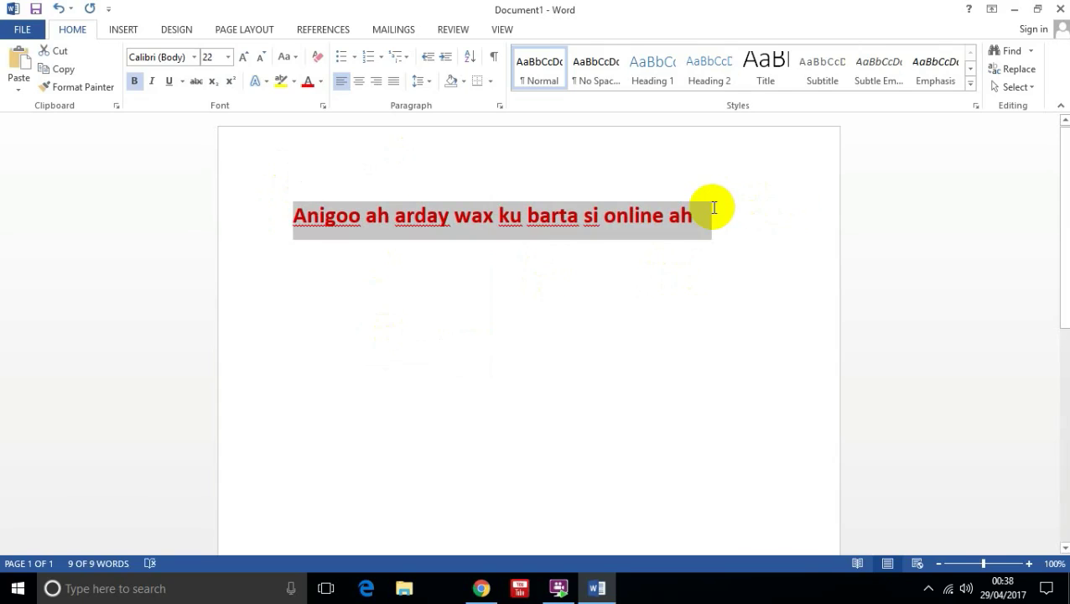
pyautogui.press('Right')
pyautogui.press('Return')
pyautogui.hotkey('ctrl', 'v')
pyautogui.hotkey('ctrl', 'v')
pyautogui.hotkey('ctrl', 'v')
pyautogui.hotkey('ctrl', 'v')
pyautogui.hotkey('ctrl', 'v')
pyautogui.hotkey('ctrl', 'v')
pyautogui.hotkey('ctrl', 'v')
pyautogui.hotkey('ctrl', 'v')
pyautogui.hotkey('ctrl', 'v')
pyautogui.hotkey('ctrl', 'v')
pyautogui.hotkey('ctrl', 'v')
pyautogui.hotkey('ctrl', 'v')
pyautogui.hotkey('ctrl', 'v')
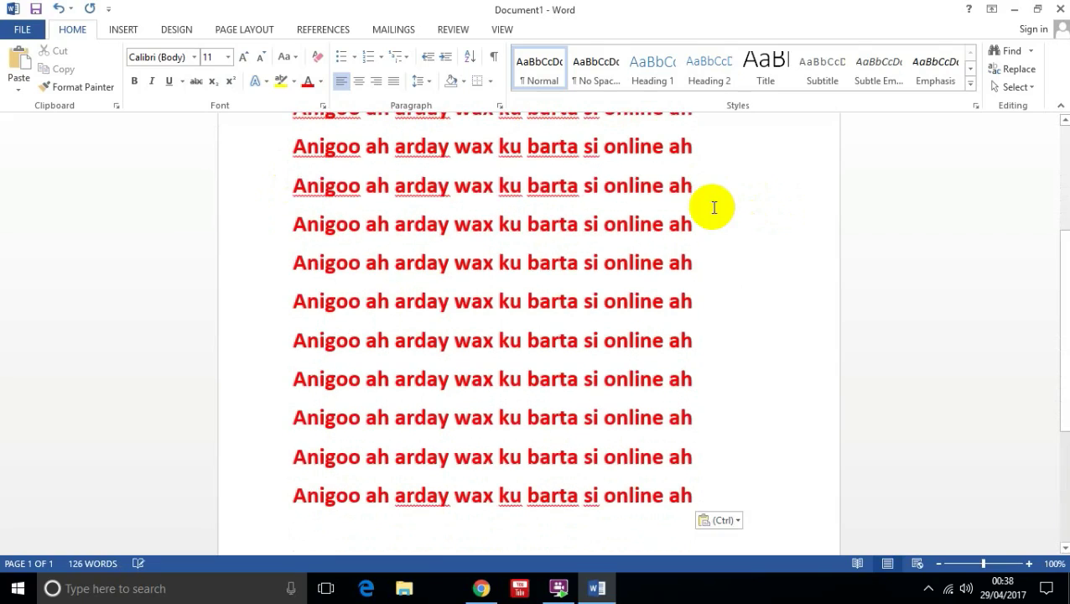
# Paste many more copies of the sentence from the end of the third line, extending the document onto a third page.
pyautogui.click(669, 302)
pyautogui.moveTo(1054, 309); pyautogui.dragTo(1059, 139)
pyautogui.click(704, 300)
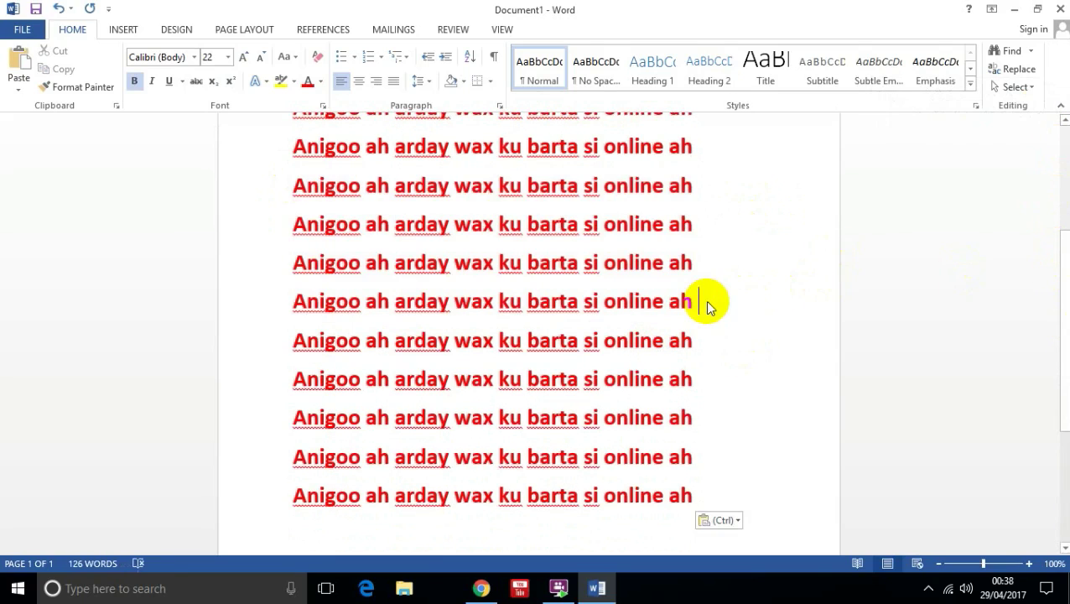
pyautogui.moveTo(1058, 322); pyautogui.dragTo(1064, 189)
pyautogui.click(770, 282)
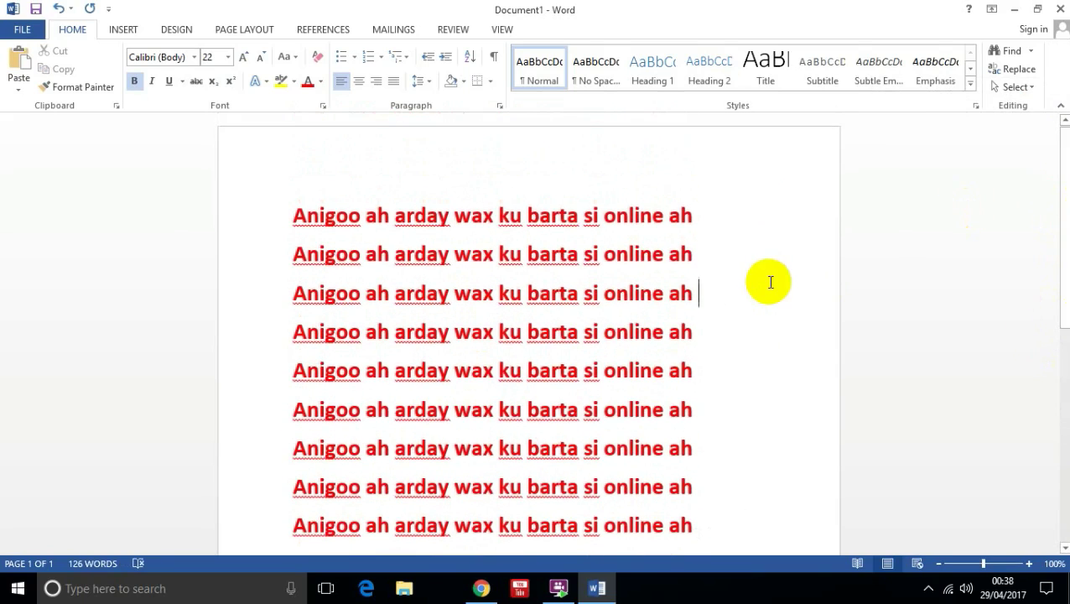
pyautogui.hotkey('ctrl', 'v')
pyautogui.scroll(-2, 769, 281)
pyautogui.hotkey('ctrl', 'v')
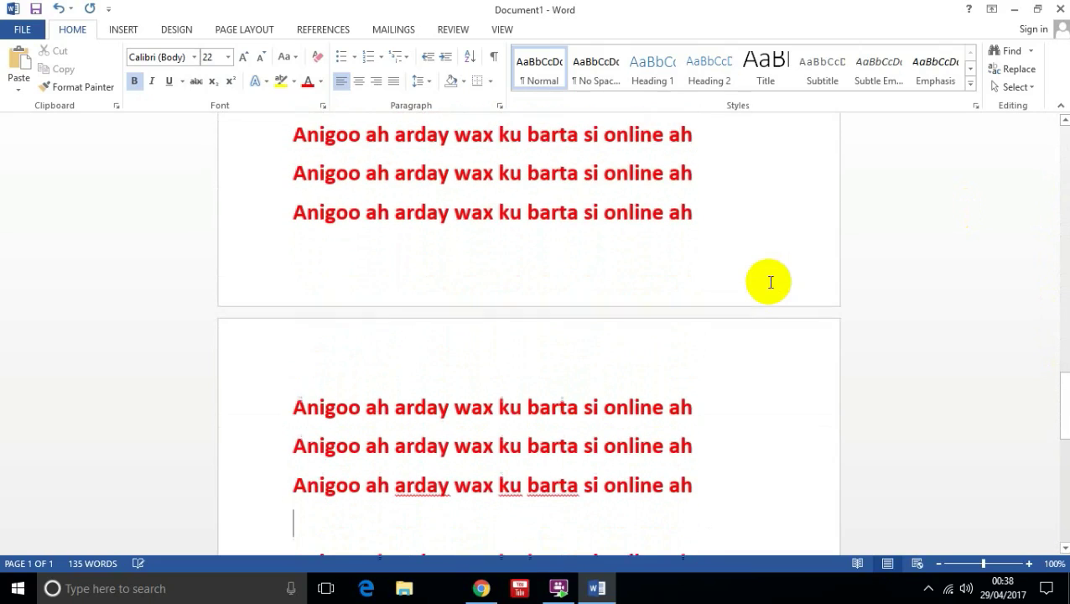
# Show the page thumbnails, look through pages 2 and 3, and return to the second line on page 1.
pyautogui.click(39, 565)
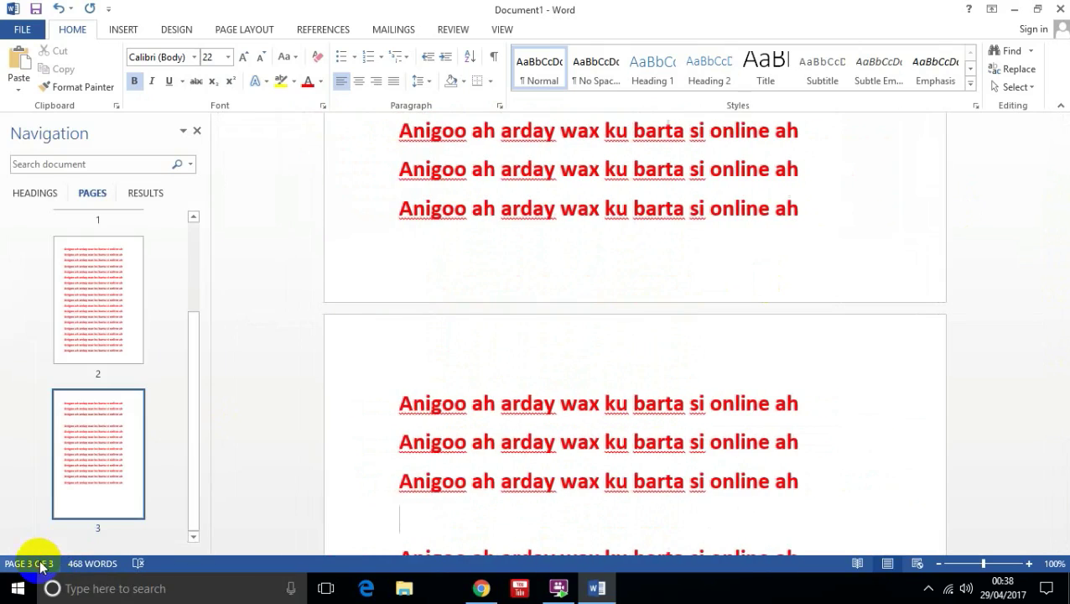
pyautogui.click(93, 241)
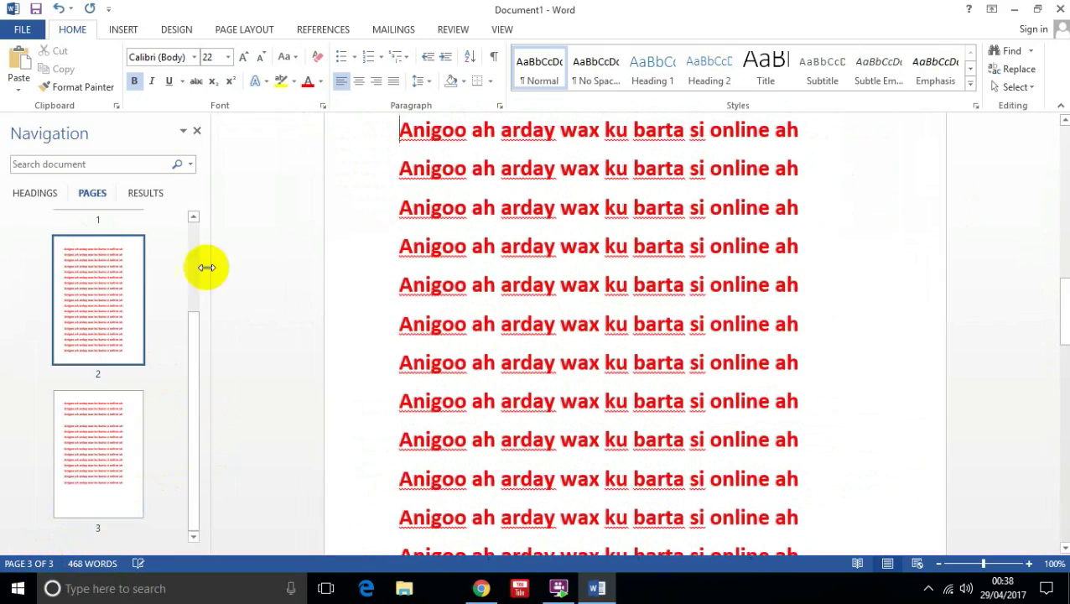
pyautogui.moveTo(186, 358); pyautogui.dragTo(196, 478)
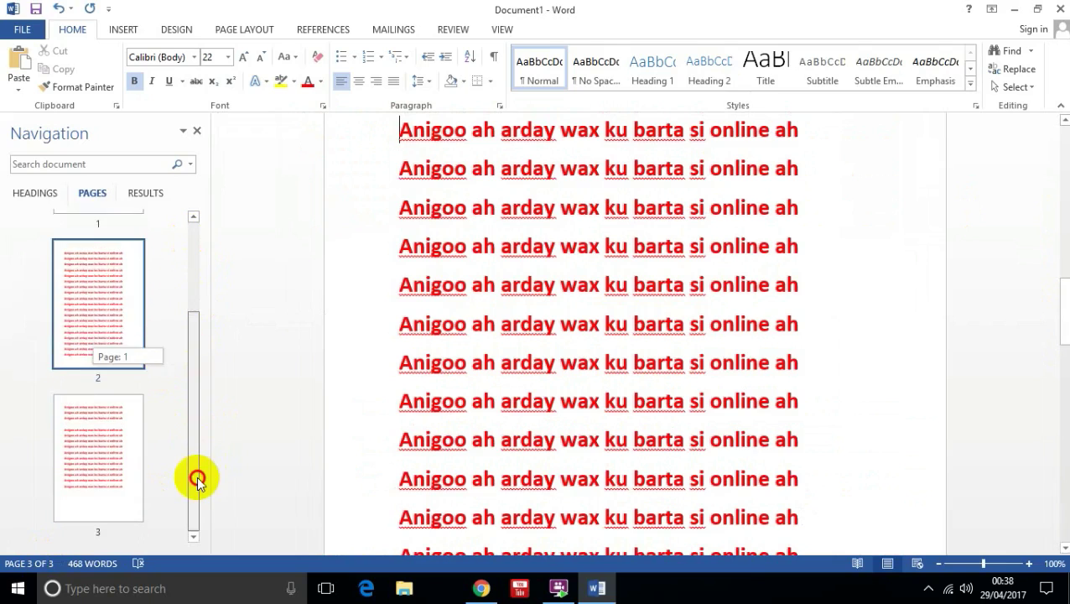
pyautogui.click(125, 464)
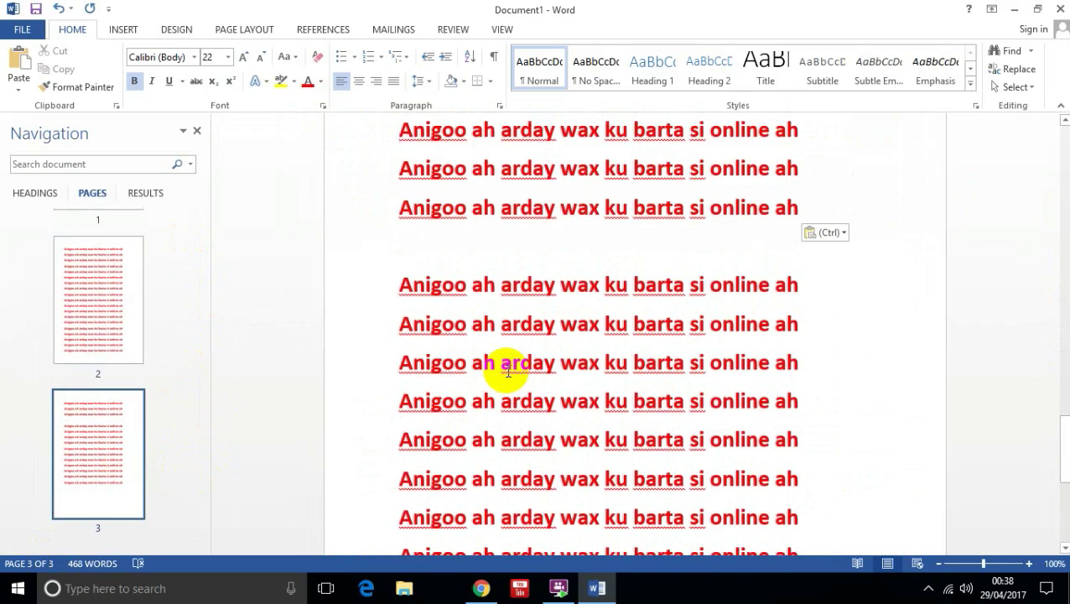
pyautogui.moveTo(1059, 398); pyautogui.dragTo(1063, 125)
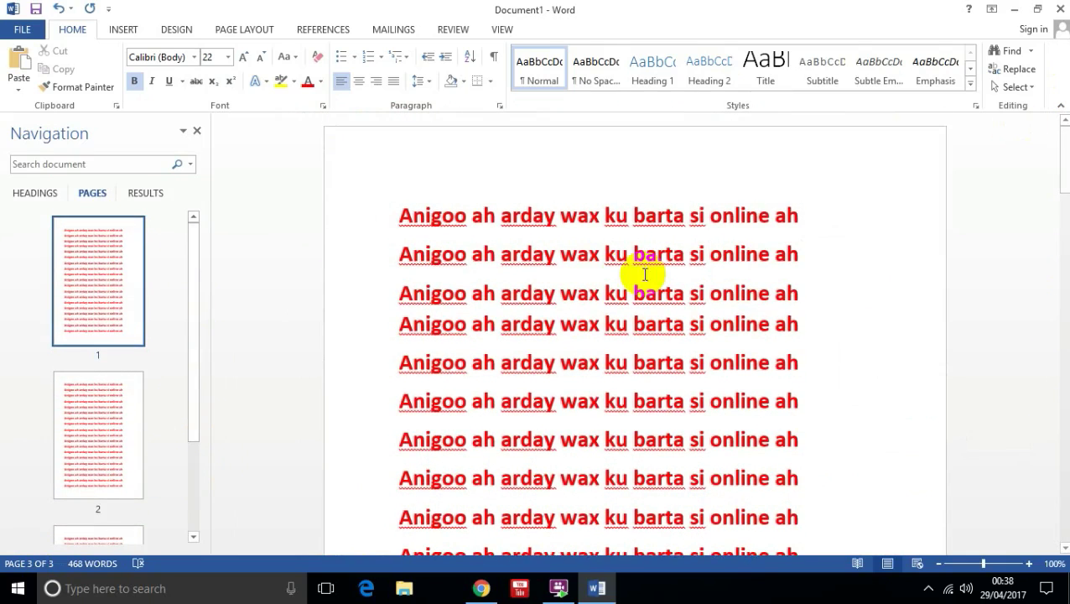
pyautogui.click(610, 275)
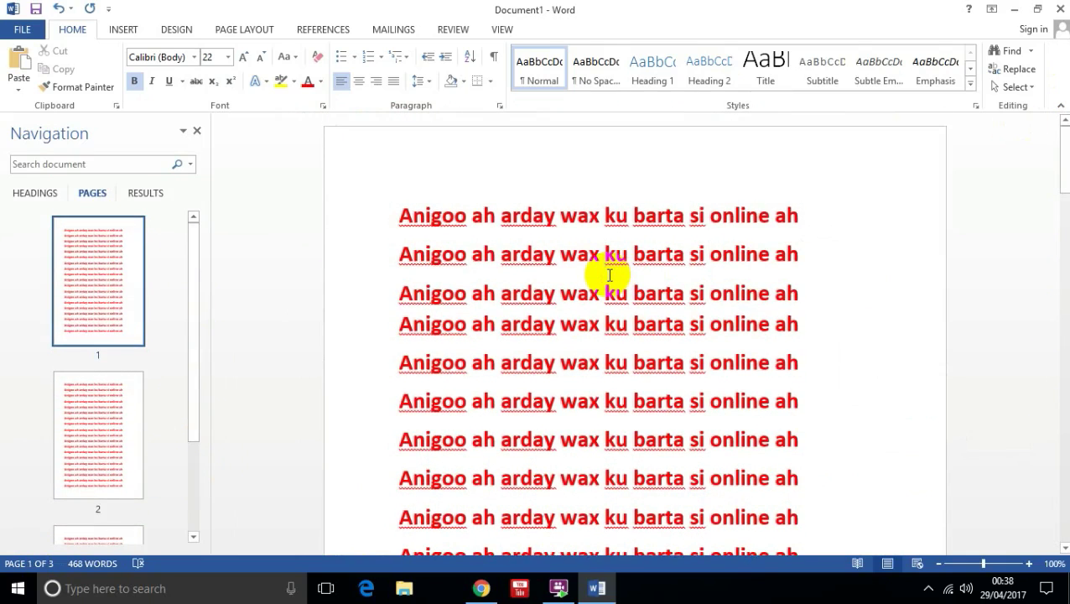
# Change the document's paper size to Letter, 21.59 cm x 27.94 cm.
pyautogui.click(123, 29)
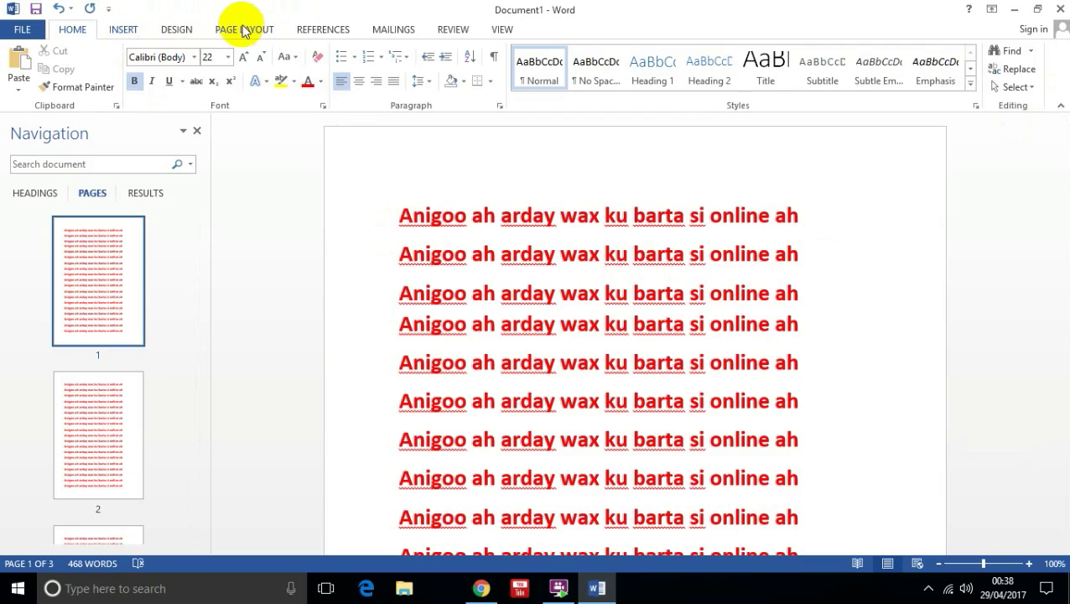
pyautogui.click(245, 29)
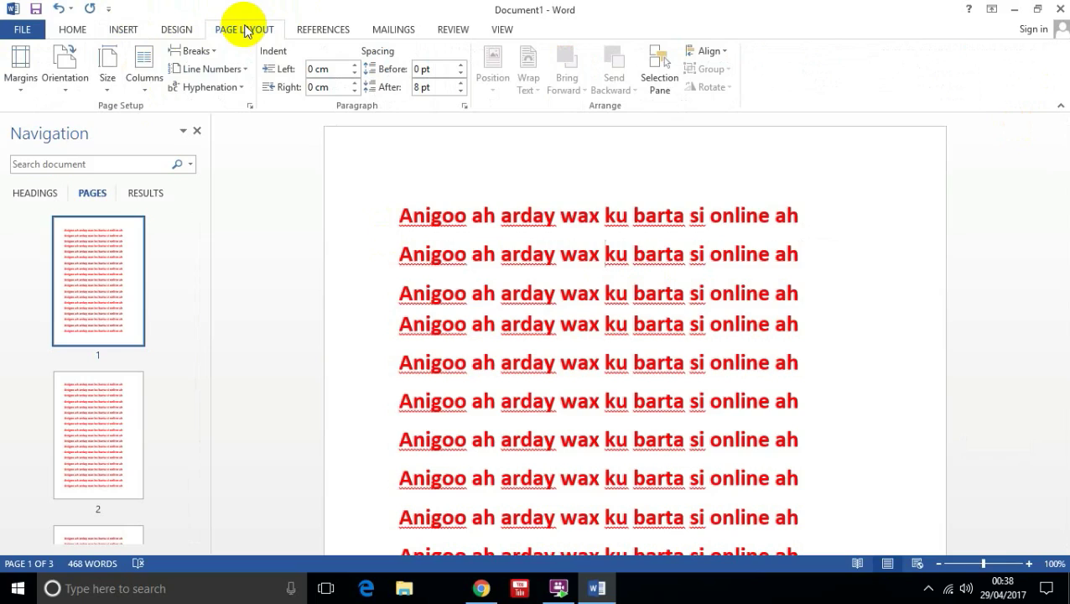
pyautogui.click(109, 67)
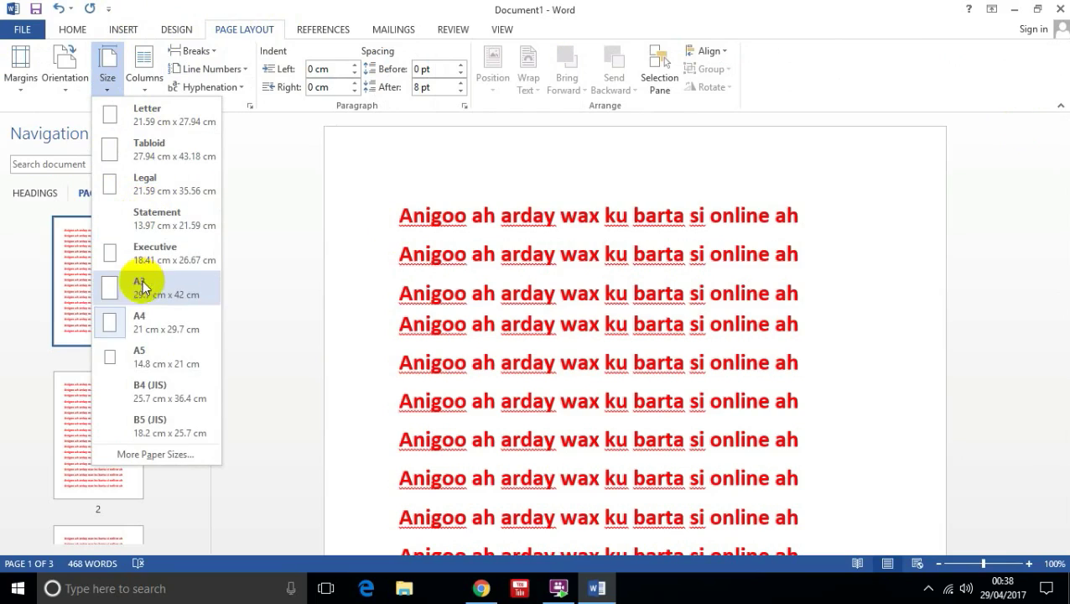
pyautogui.click(147, 134)
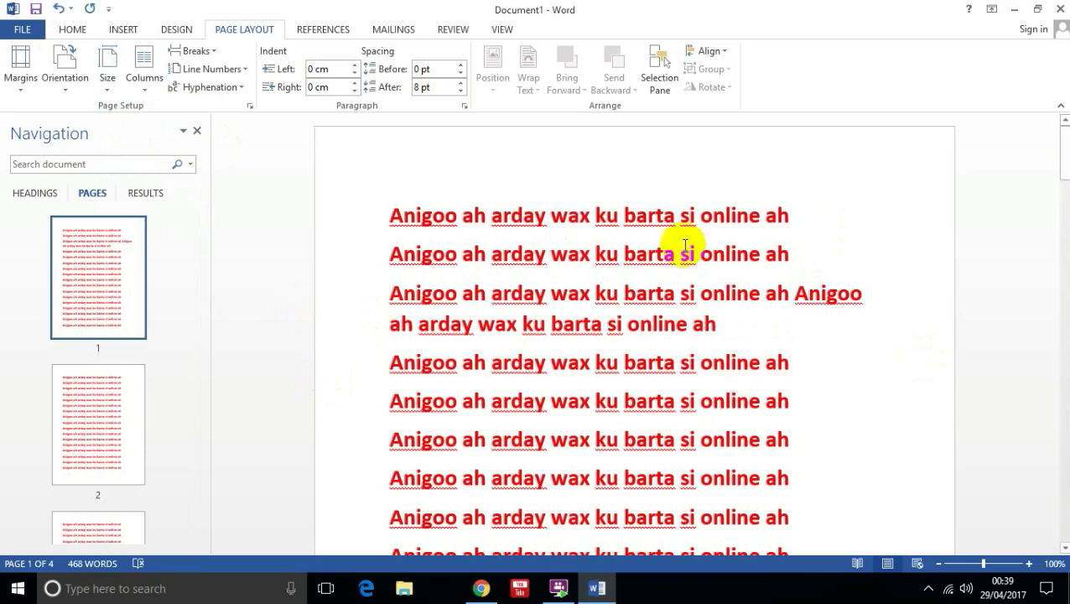
# Change the paper size to Tabloid, 27.94 cm x 43.18 cm, and check both pages through their thumbnails.
pyautogui.click(99, 76)
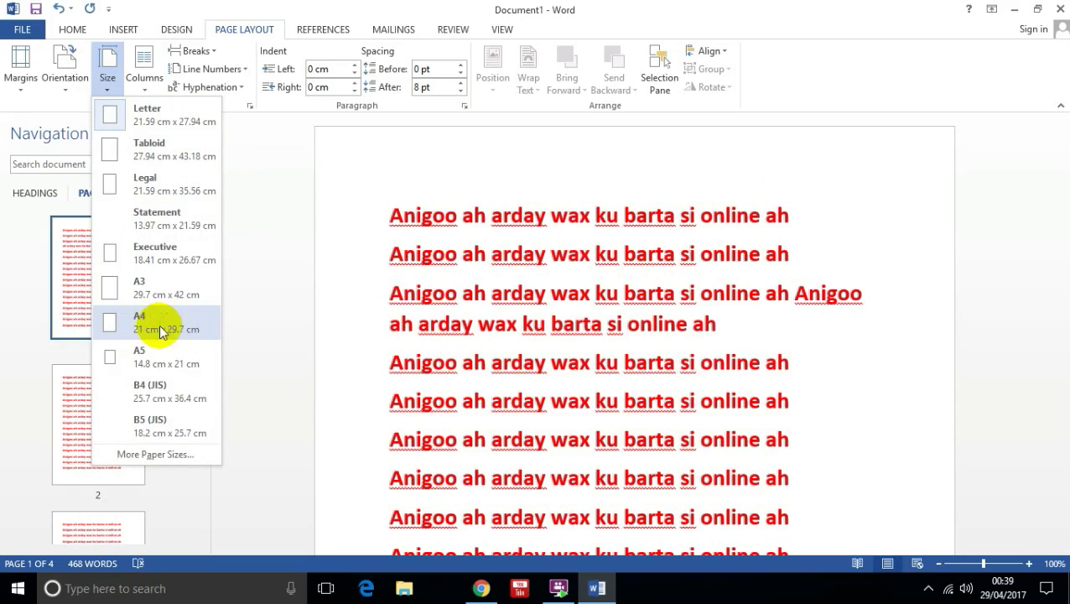
pyautogui.click(141, 160)
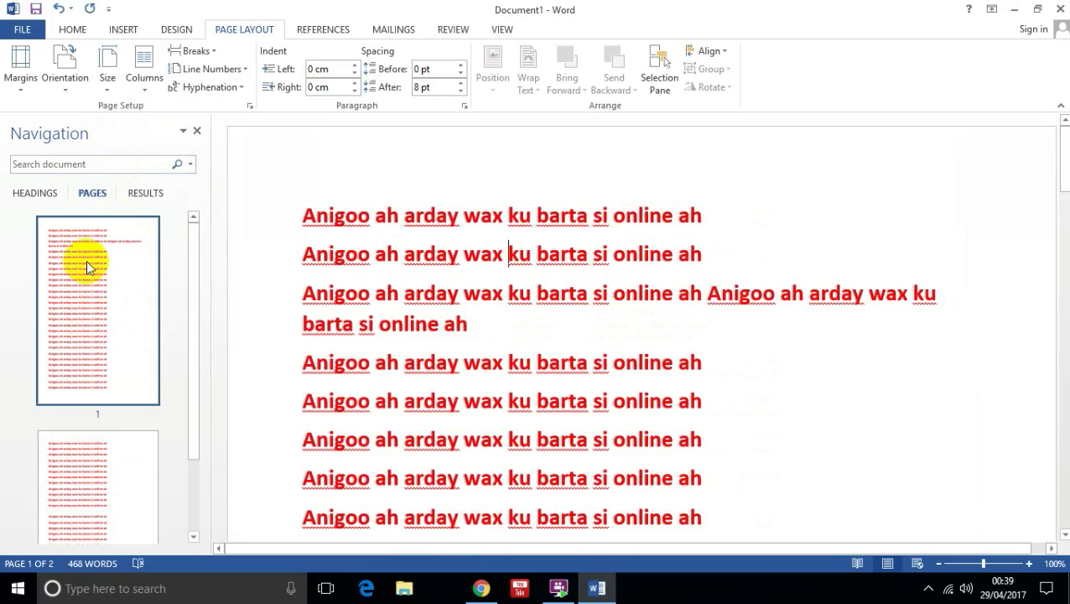
pyautogui.click(100, 288)
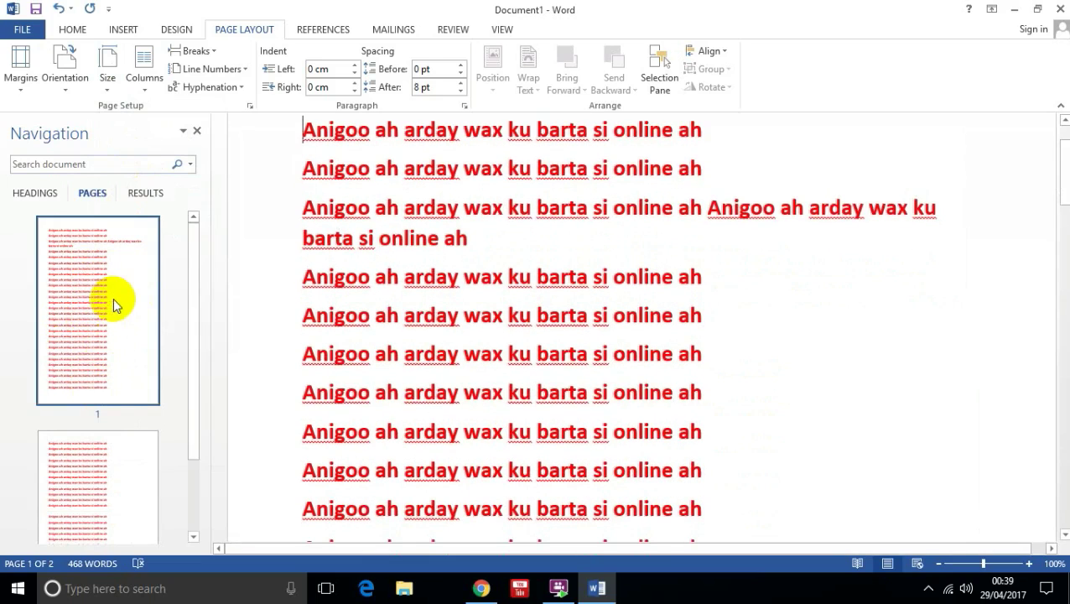
pyautogui.click(108, 484)
pyautogui.click(109, 342)
# Change the paper size to Statement, 13.97 cm x 21.59 cm, and look at pages 2 and 3.
pyautogui.click(106, 67)
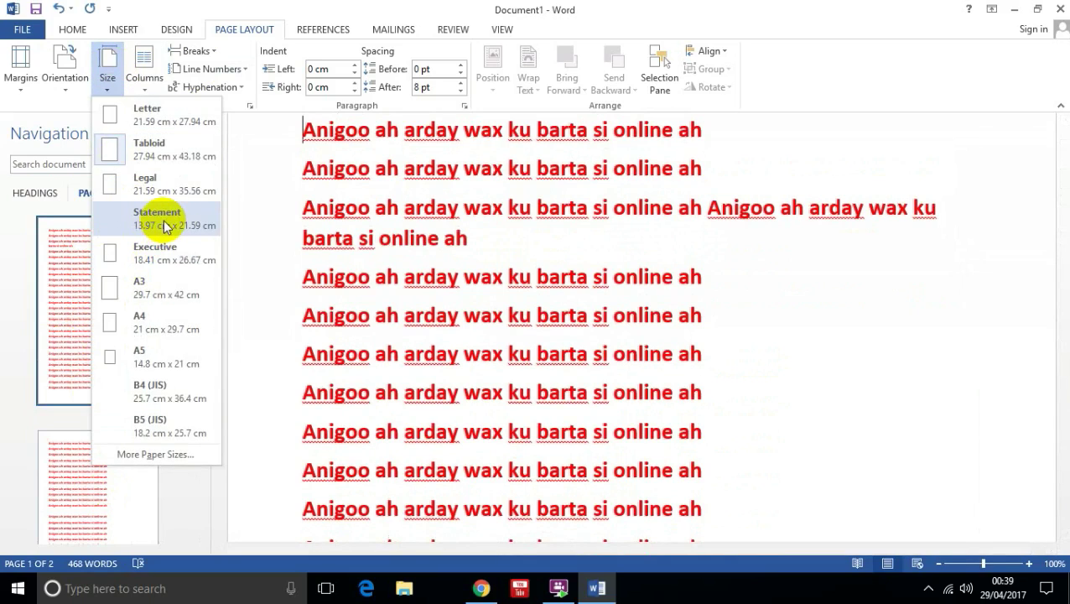
pyautogui.click(155, 220)
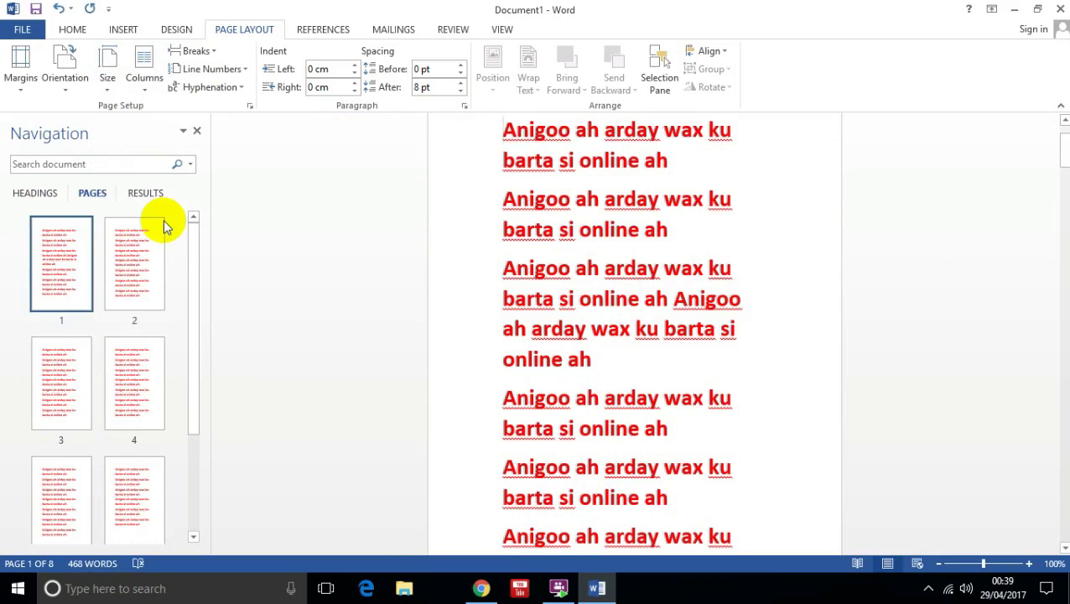
pyautogui.click(134, 301)
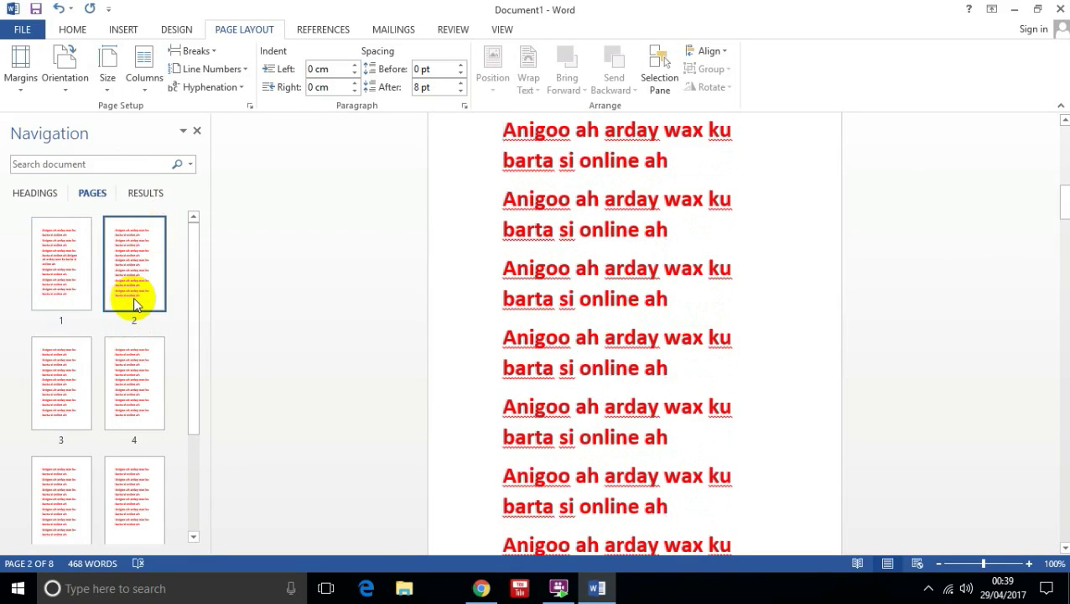
pyautogui.click(131, 341)
pyautogui.click(61, 377)
pyautogui.moveTo(193, 322); pyautogui.dragTo(186, 290)
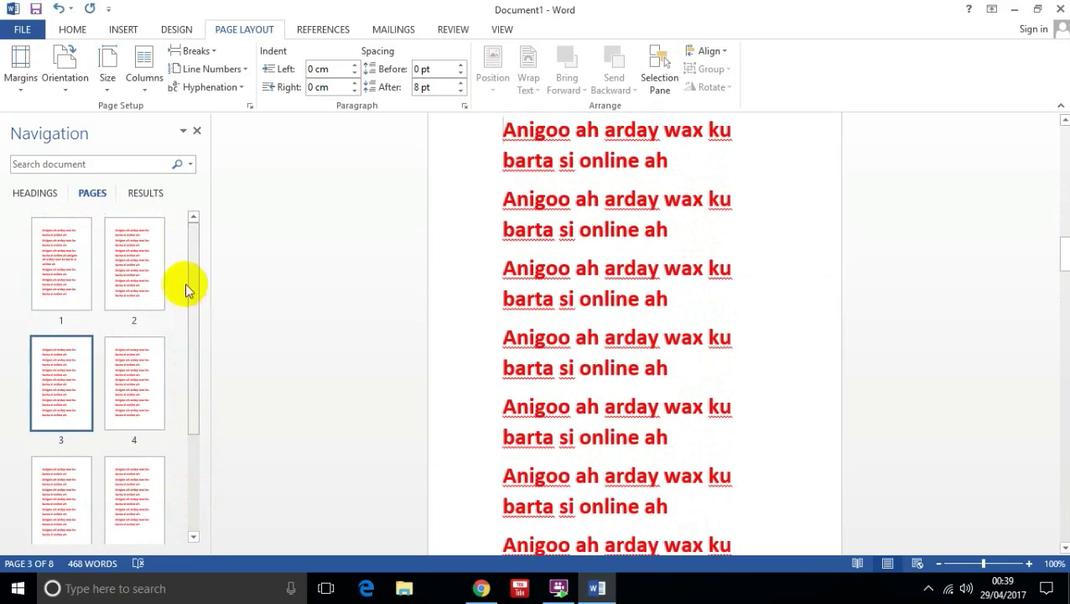
# Switch the paper size to A3 and then to A4, 21 cm x 29.7 cm, and go to page 1.
pyautogui.click(108, 67)
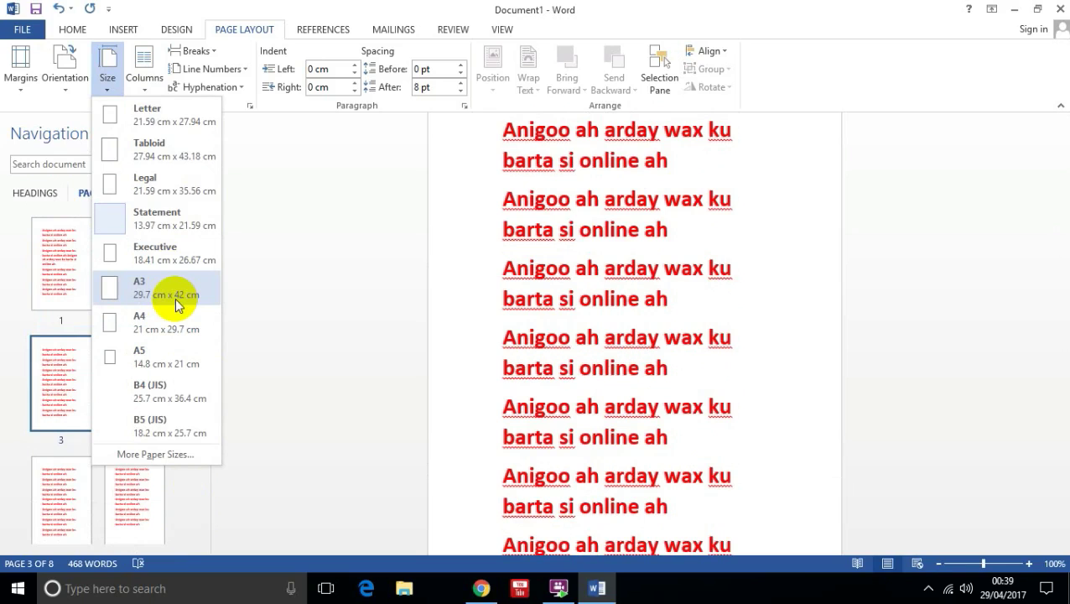
pyautogui.click(174, 298)
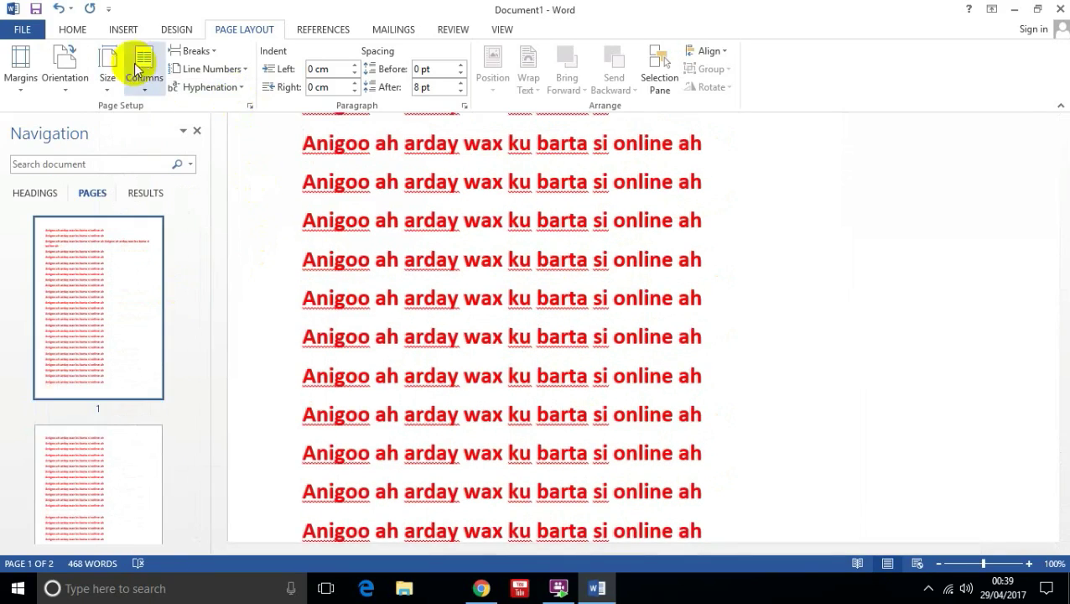
pyautogui.click(102, 51)
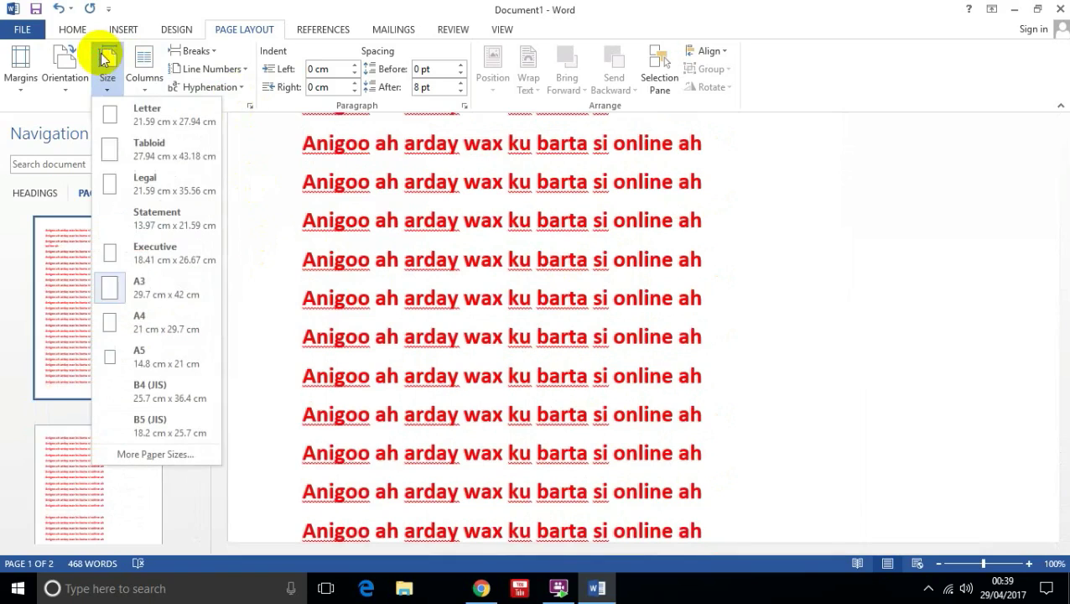
pyautogui.click(152, 330)
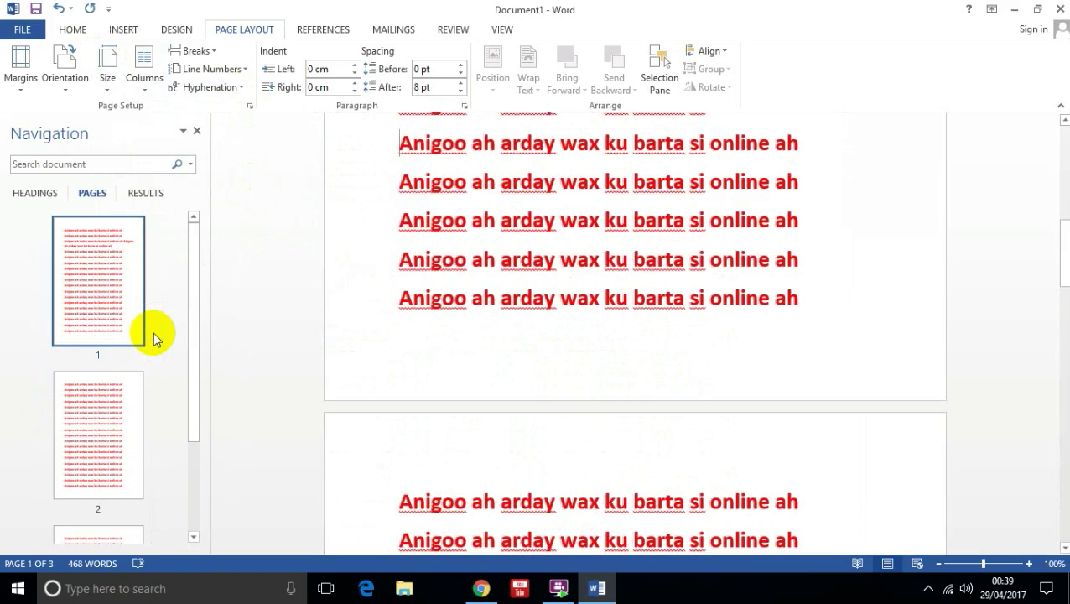
pyautogui.click(96, 267)
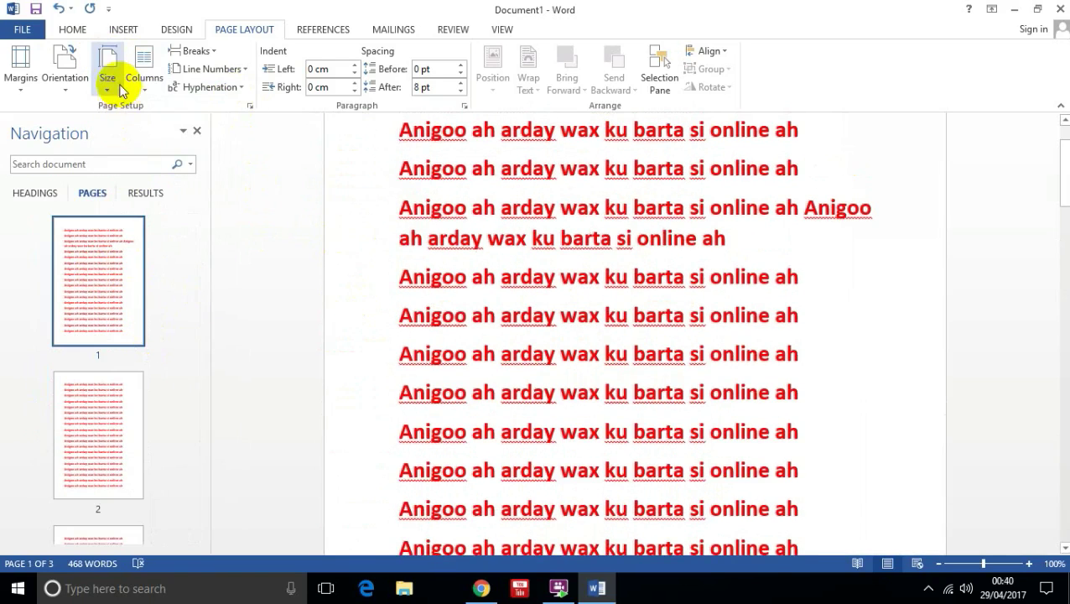
# Change the document's paper size to A5, 14.8 cm x 21 cm.
pyautogui.click(114, 75)
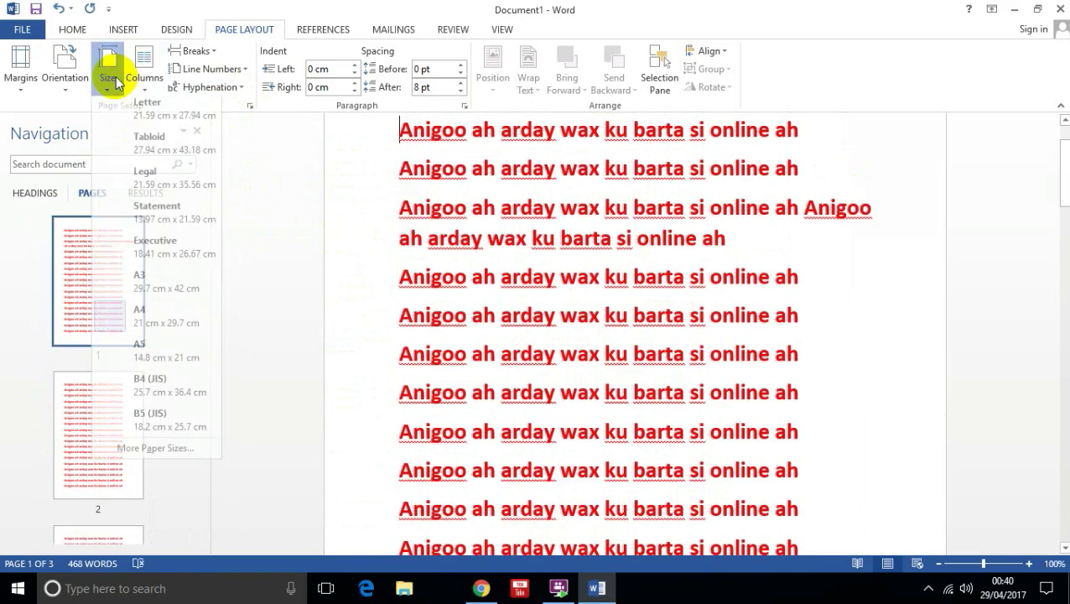
pyautogui.click(164, 352)
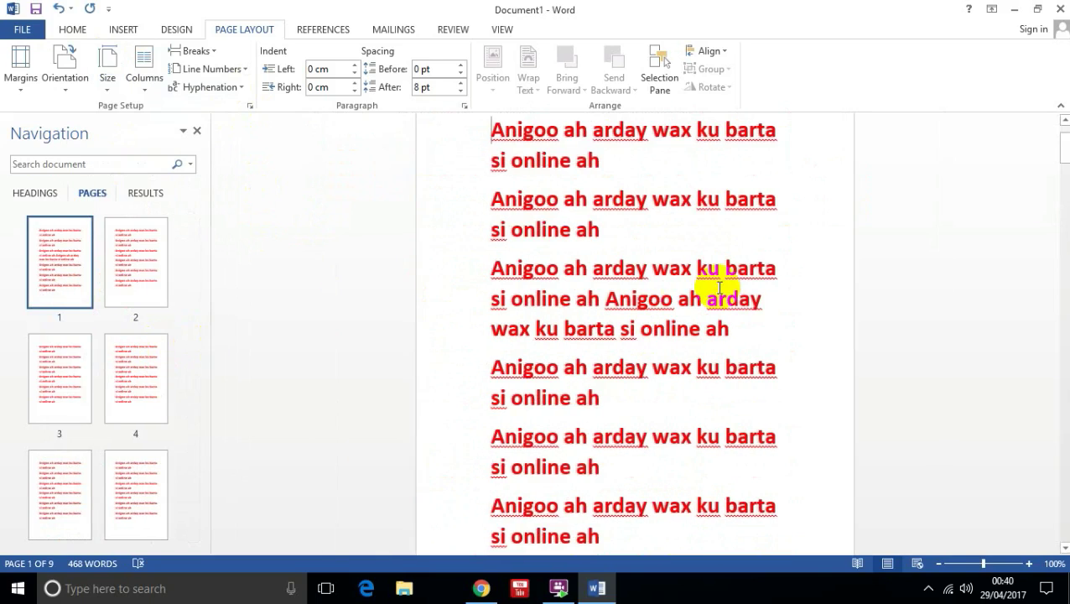
# Reapply the A5 paper size, 14.8 cm x 21 cm, and turn the pages to Landscape orientation.
pyautogui.click(659, 399)
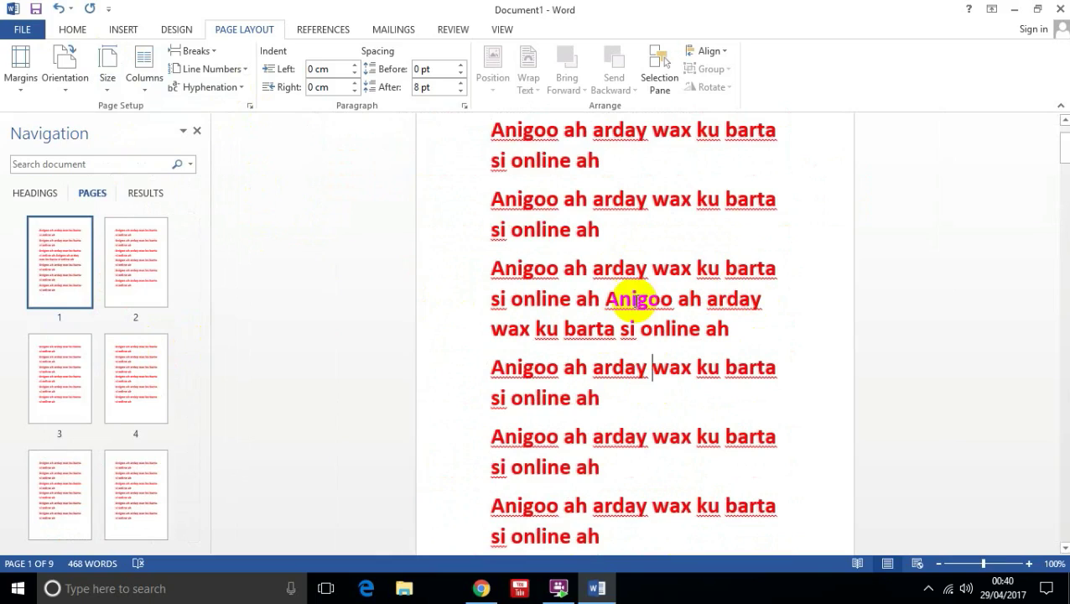
pyautogui.click(633, 297)
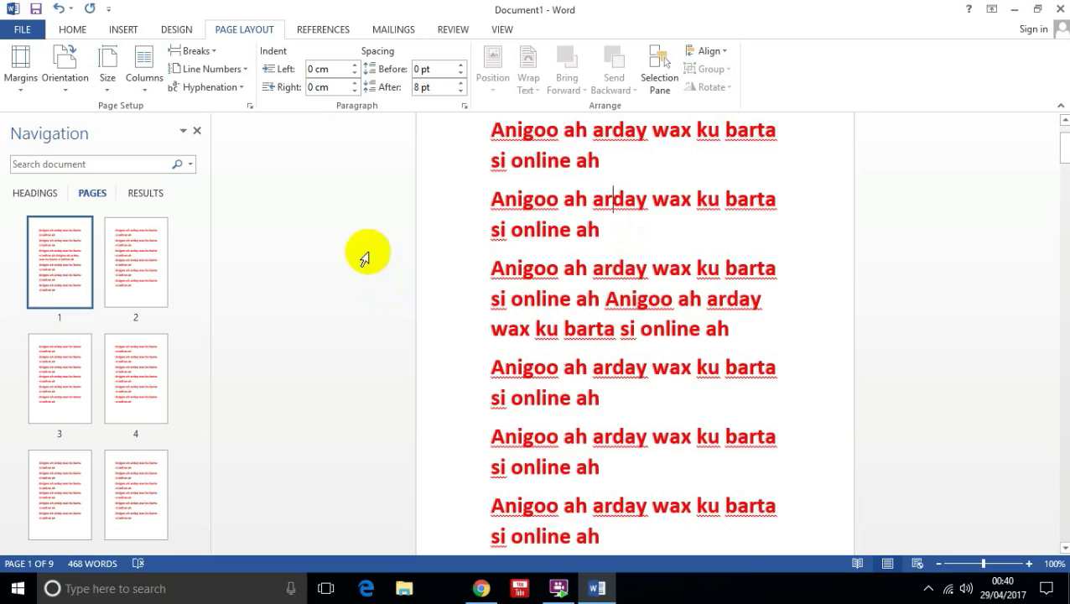
pyautogui.click(99, 84)
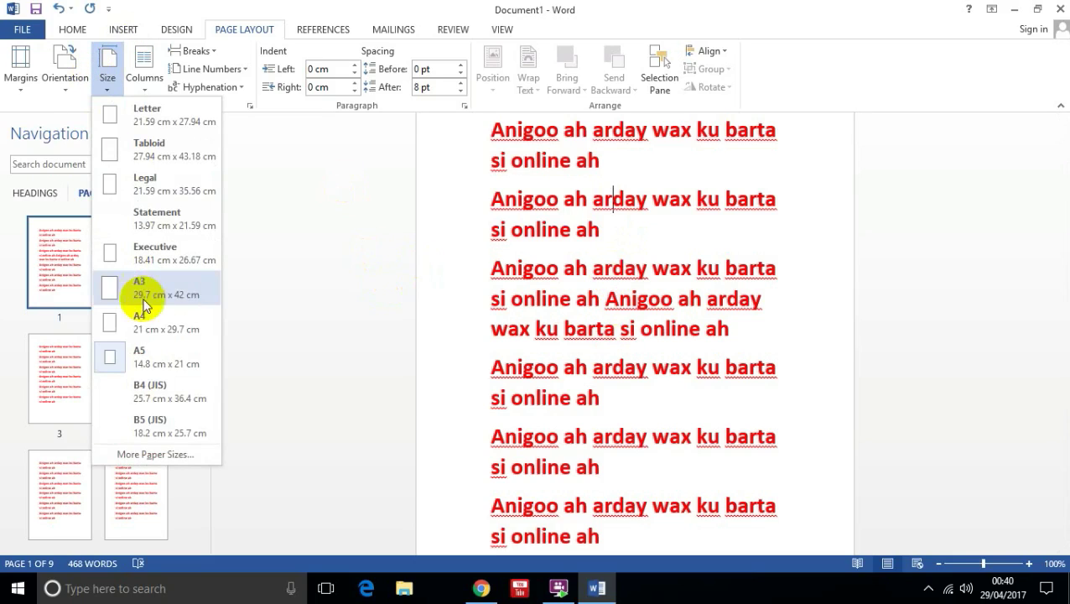
pyautogui.click(139, 359)
pyautogui.click(59, 57)
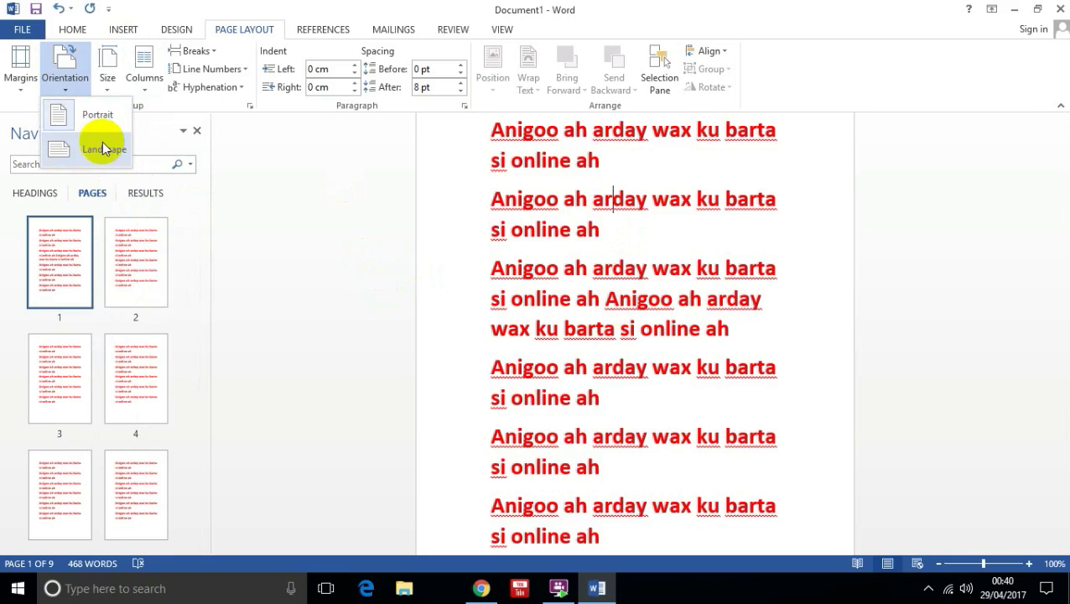
pyautogui.click(104, 148)
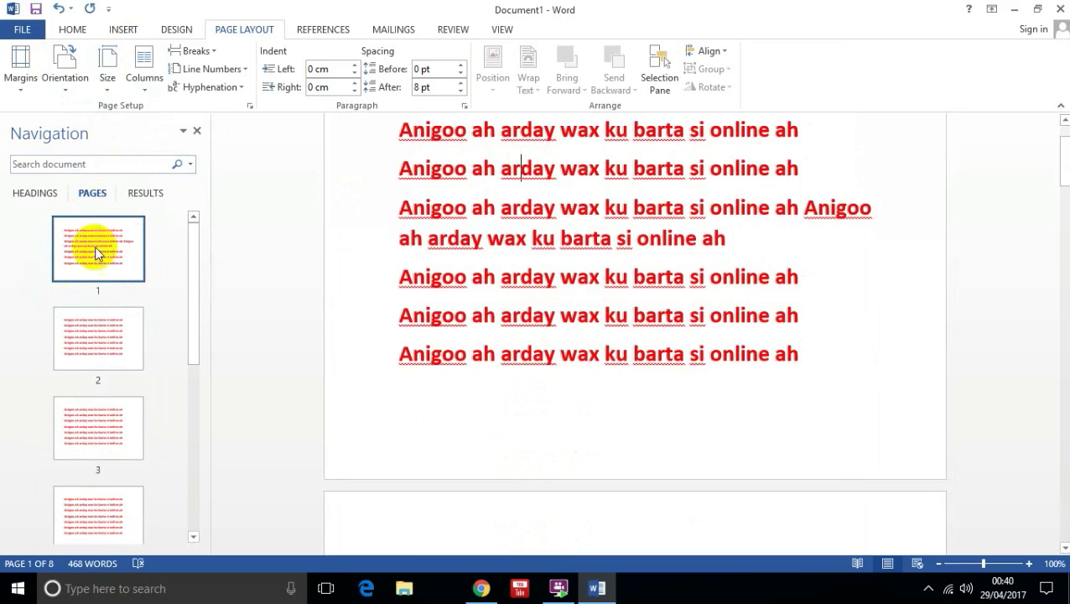
# Examine how the text is laid out on the landscape pages, from the first to the last, through their thumbnails.
pyautogui.click(90, 340)
pyautogui.click(97, 237)
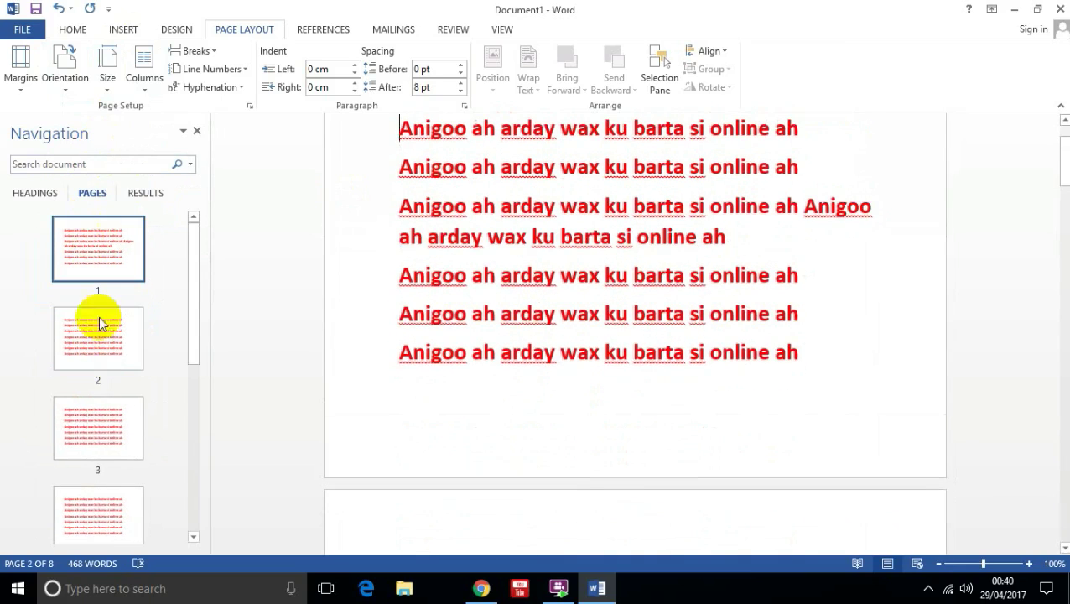
pyautogui.click(105, 353)
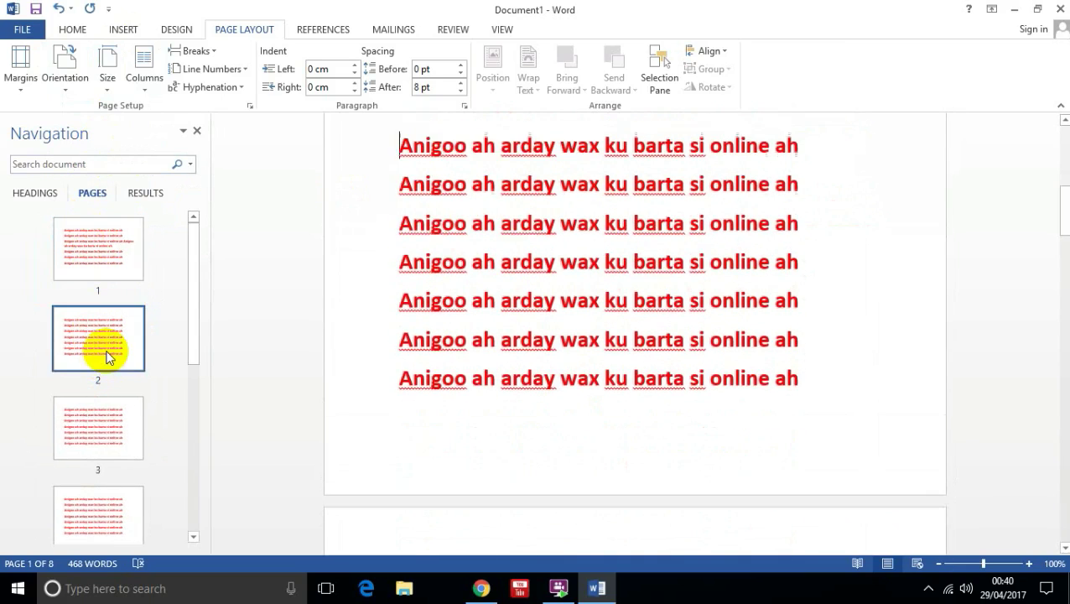
pyautogui.click(193, 323)
pyautogui.moveTo(193, 322); pyautogui.dragTo(105, 414)
pyautogui.moveTo(201, 420); pyautogui.dragTo(201, 517)
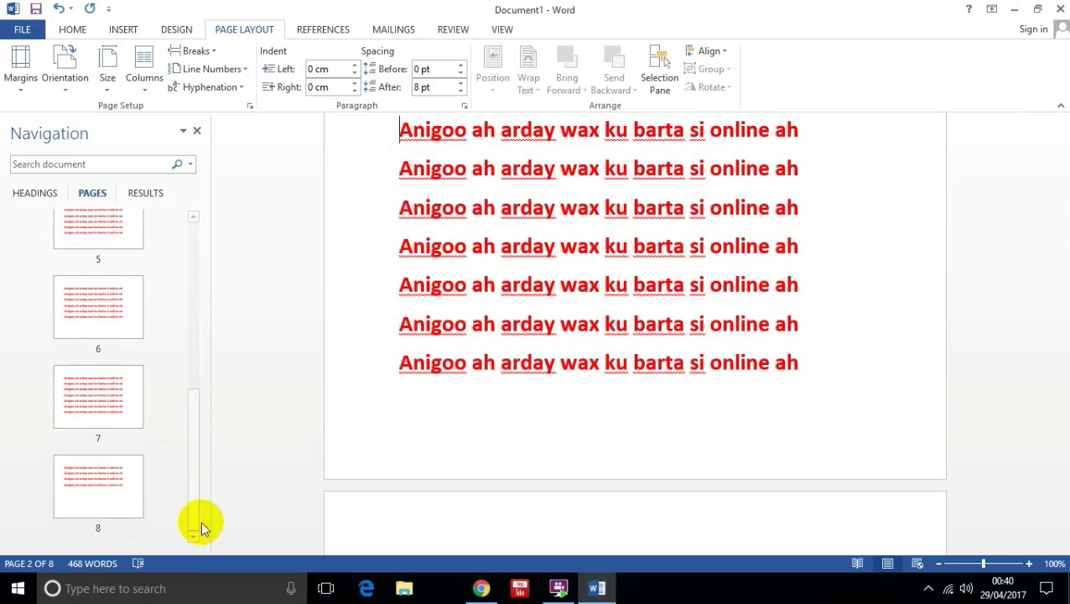
pyautogui.click(119, 487)
pyautogui.click(123, 328)
pyautogui.click(195, 441)
pyautogui.moveTo(195, 440); pyautogui.dragTo(194, 231)
pyautogui.click(122, 256)
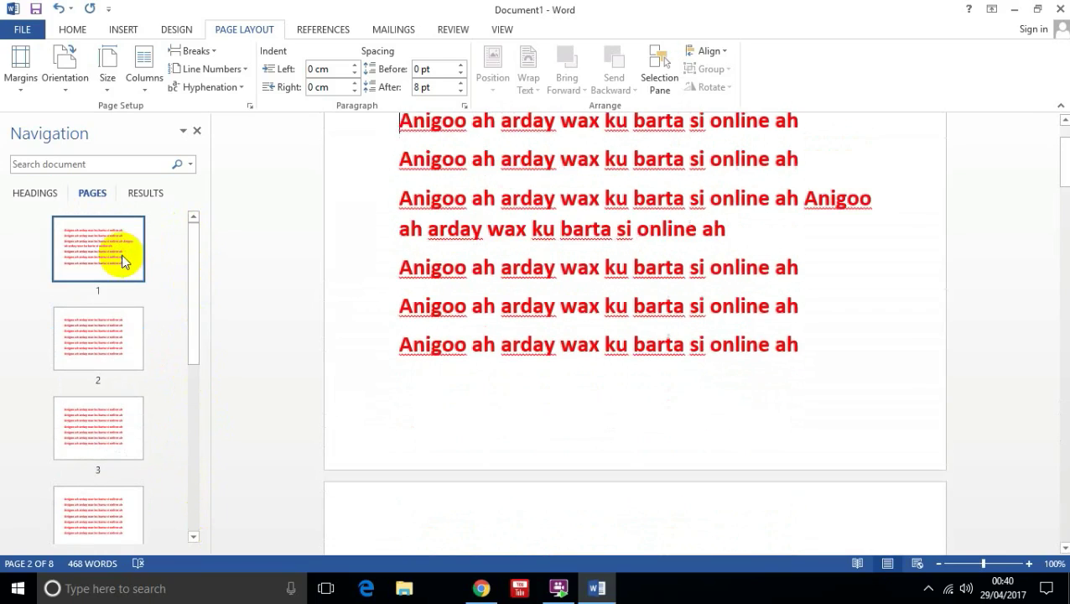
pyautogui.click(113, 363)
pyautogui.moveTo(188, 296); pyautogui.dragTo(186, 478)
pyautogui.click(453, 362)
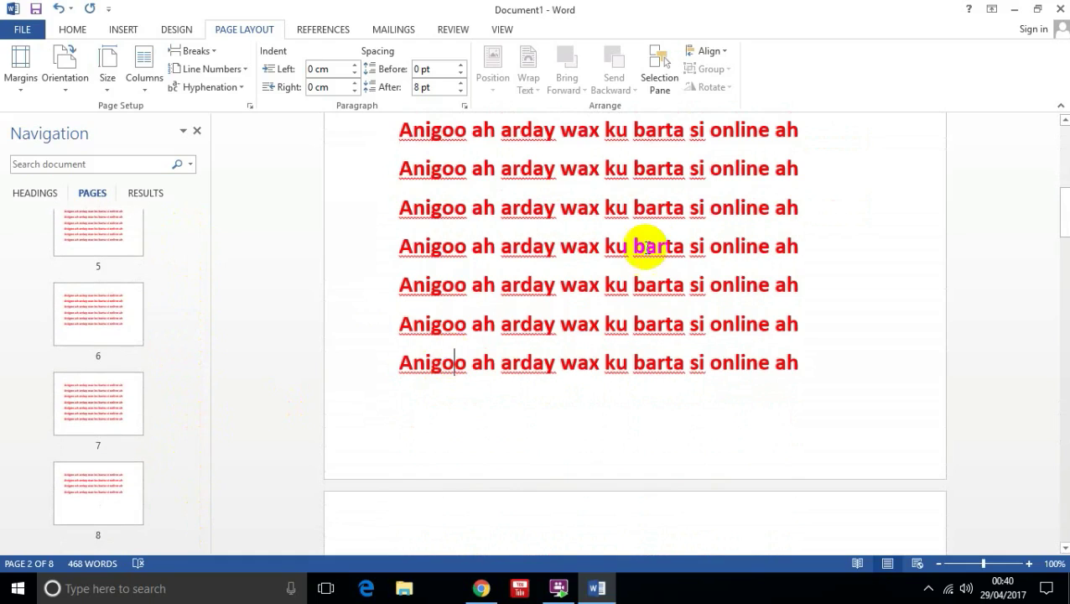
# Return the document to Portrait orientation, then go to page 8 and look through the page thumbnails.
pyautogui.click(61, 69)
pyautogui.click(79, 111)
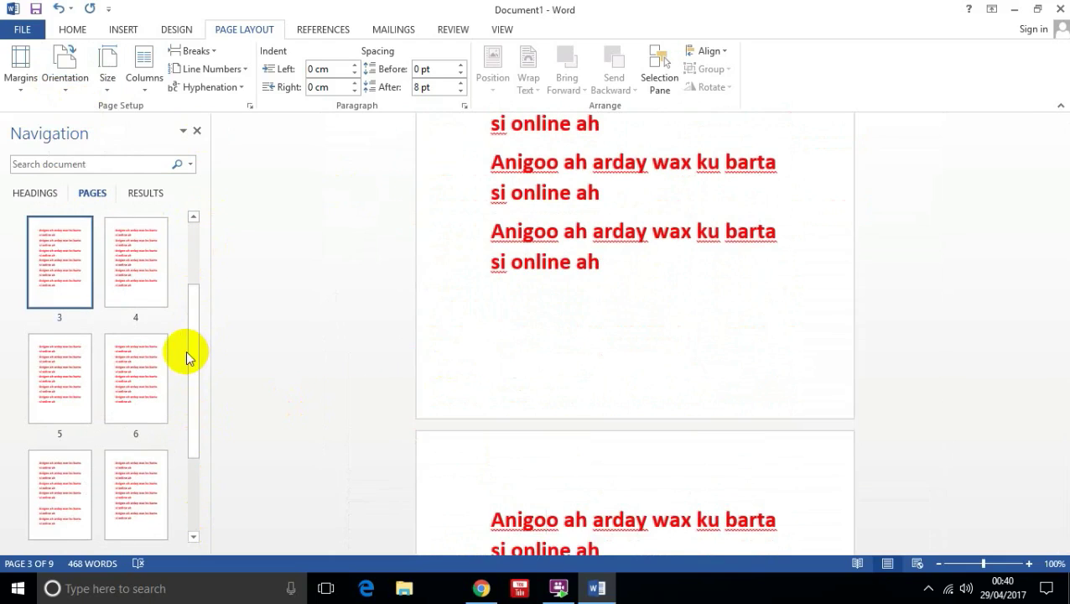
pyautogui.click(187, 396)
pyautogui.click(155, 508)
pyautogui.click(192, 537)
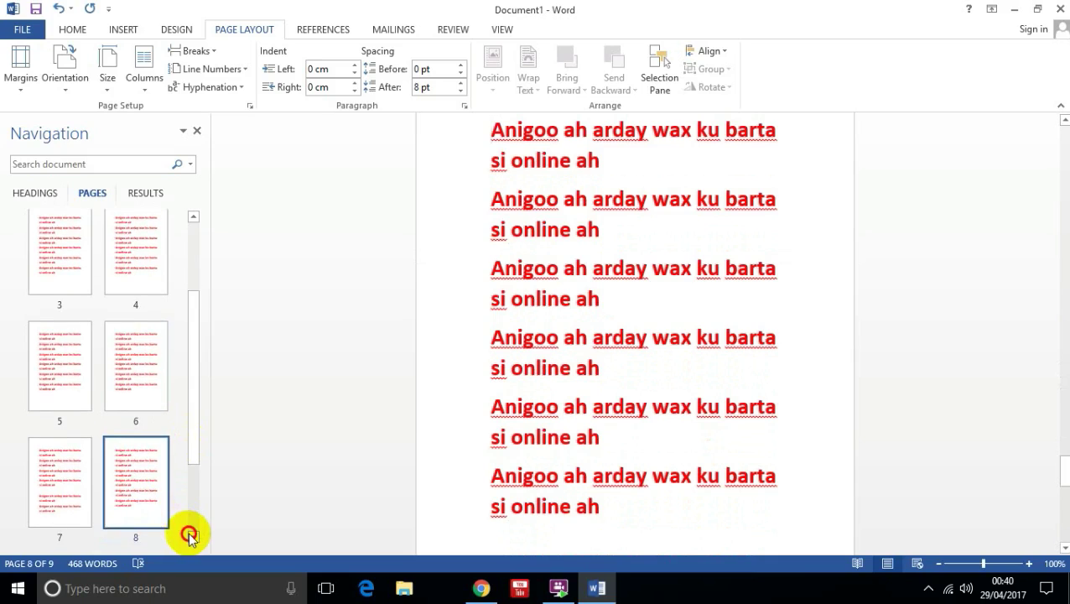
pyautogui.click(192, 537)
pyautogui.click(192, 537)
pyautogui.click(191, 537)
pyautogui.moveTo(201, 506); pyautogui.dragTo(180, 353)
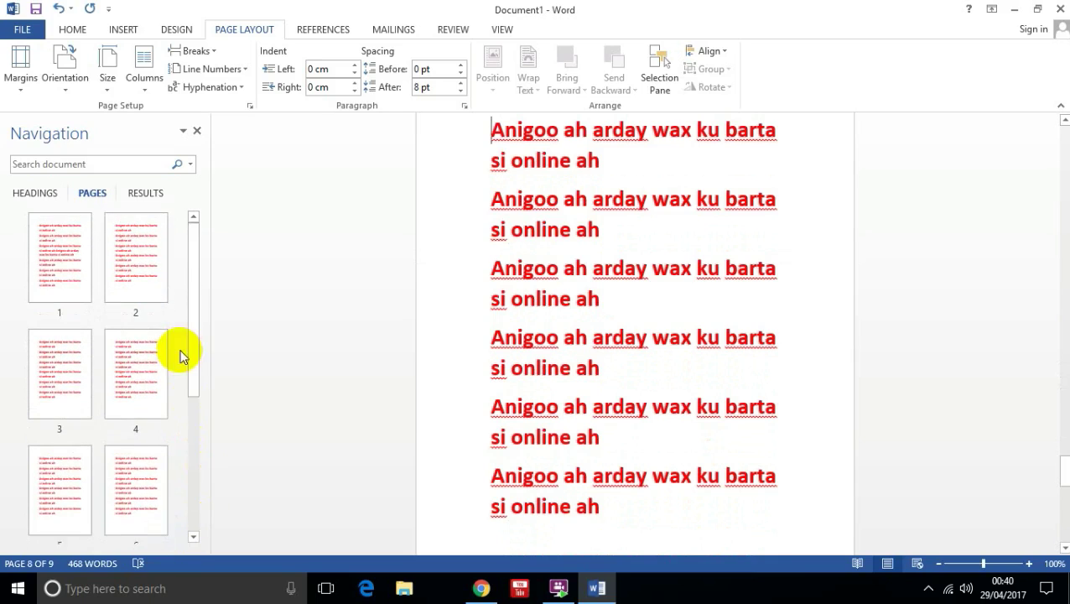
# Try the Moderate margins and then the Wide margins, with 5.08 cm left and right, on the document.
pyautogui.click(23, 59)
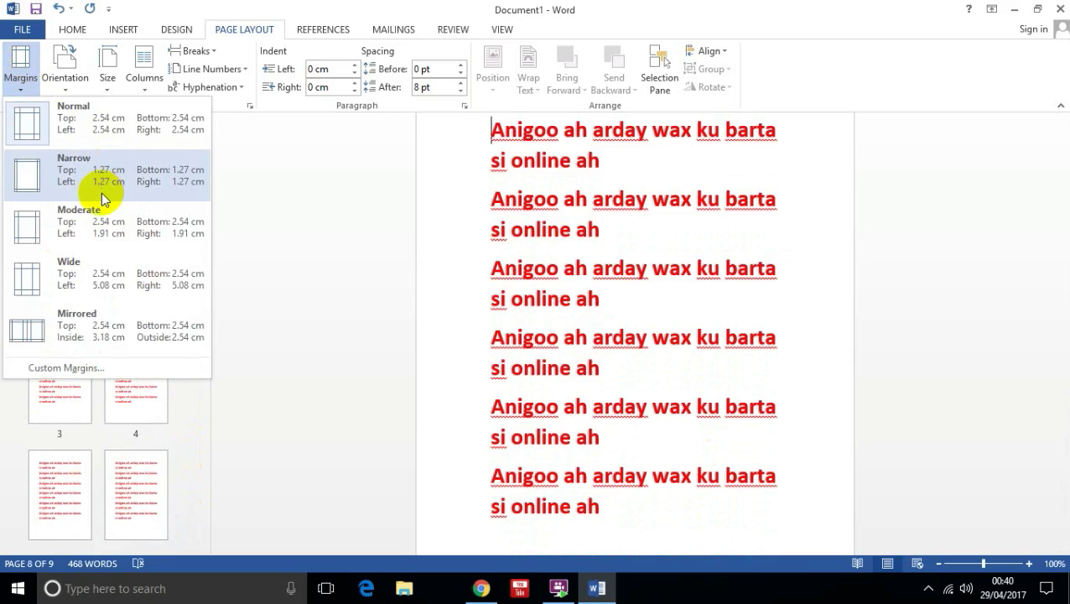
pyautogui.click(503, 225)
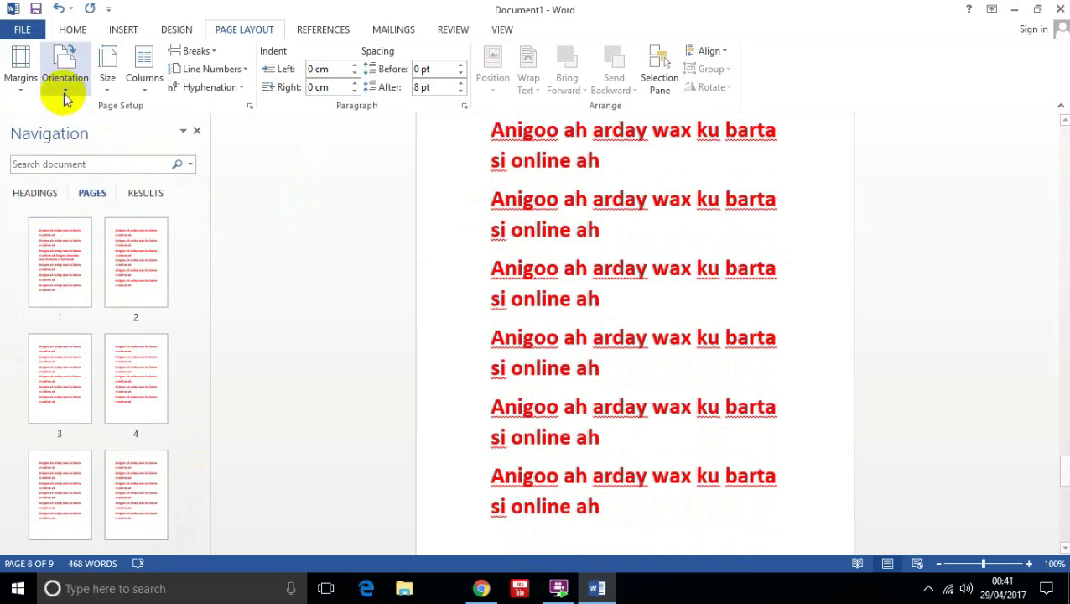
pyautogui.click(23, 63)
pyautogui.click(64, 167)
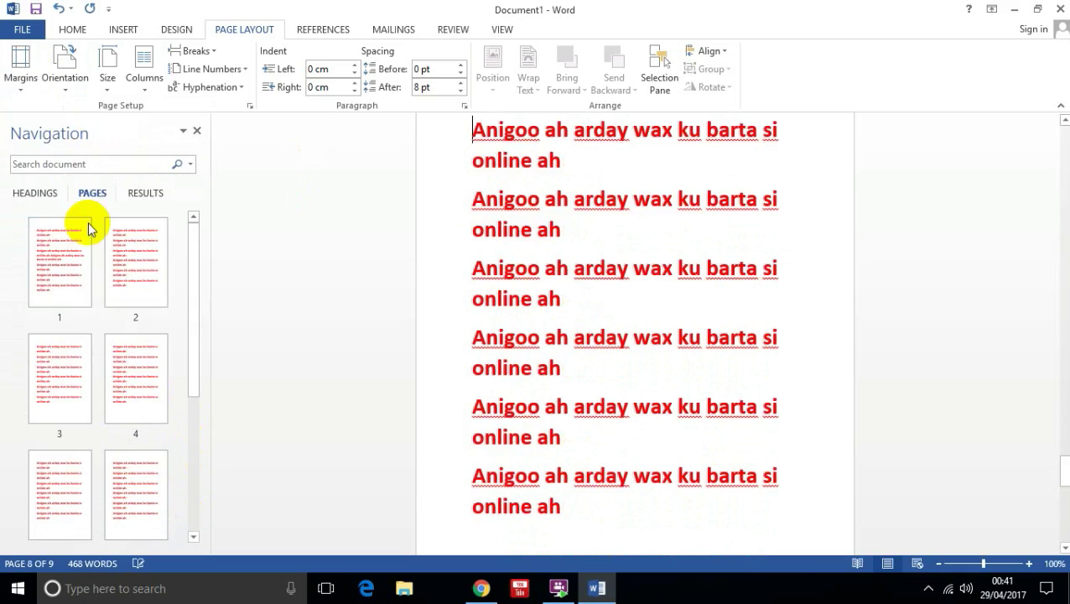
pyautogui.click(13, 78)
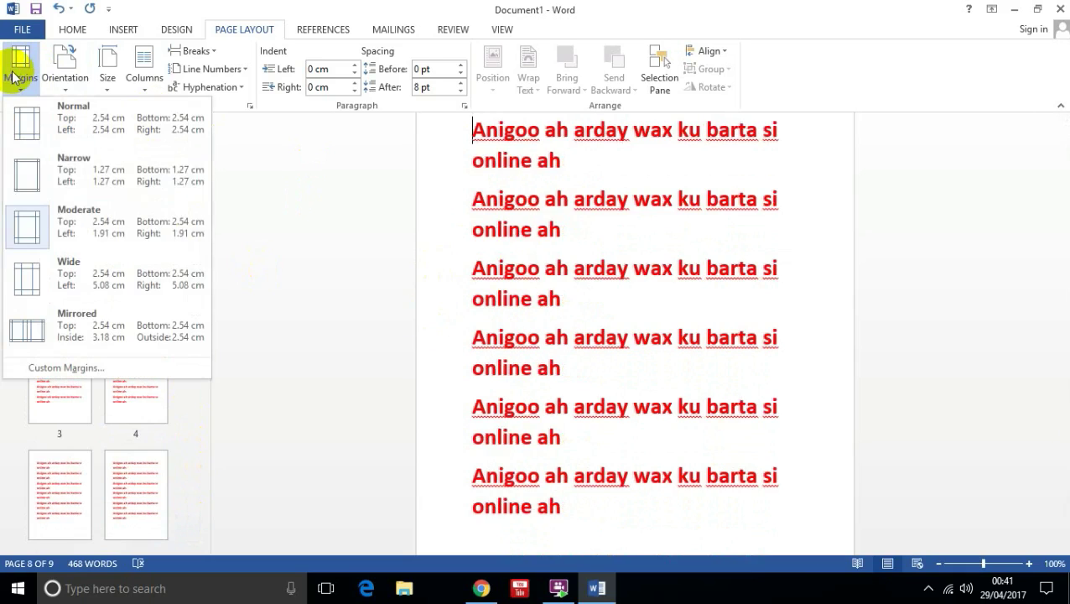
pyautogui.click(73, 277)
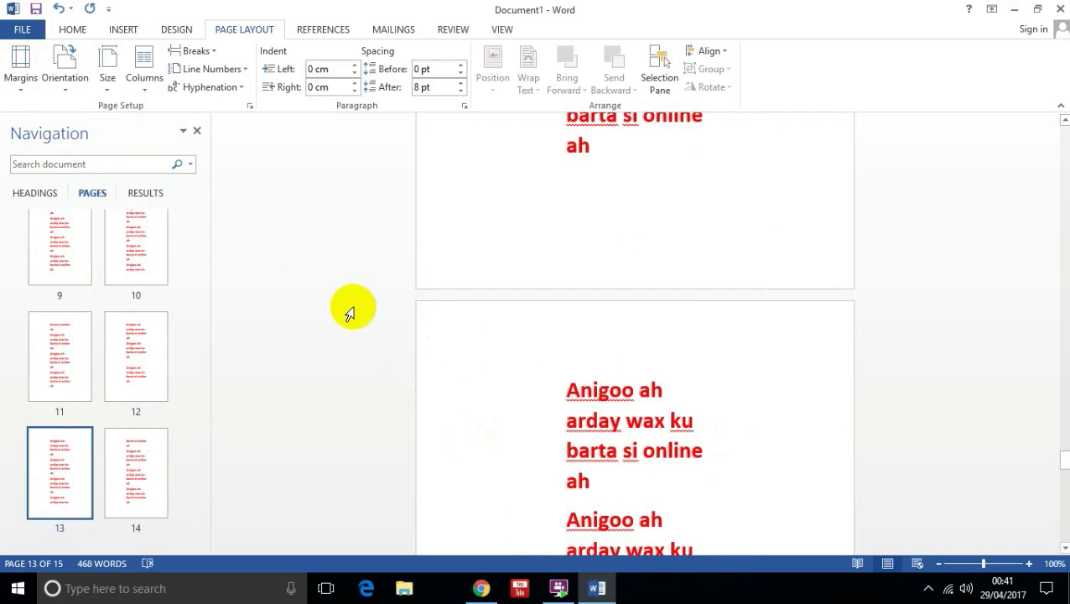
# Set the page margins back to Normal, 2.54 cm on every side.
pyautogui.click(22, 72)
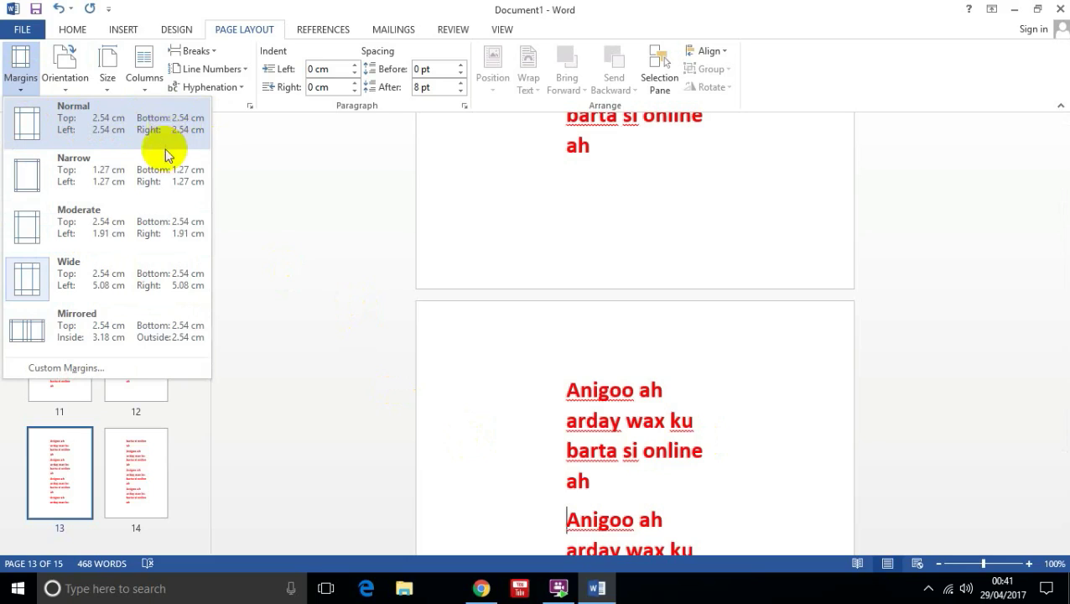
pyautogui.click(162, 294)
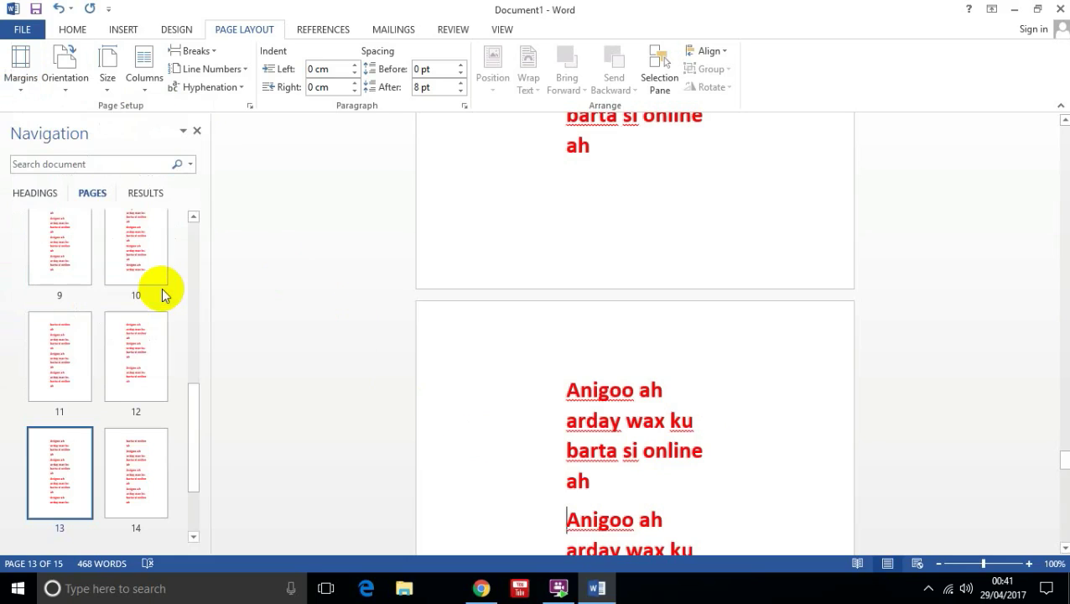
pyautogui.click(21, 70)
pyautogui.click(116, 128)
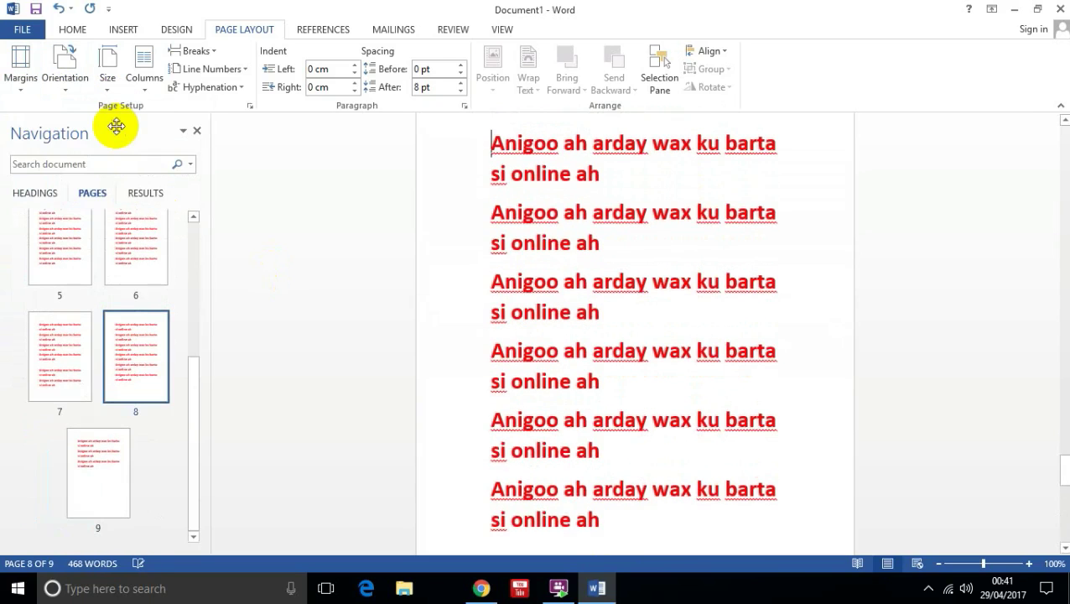
pyautogui.click(172, 30)
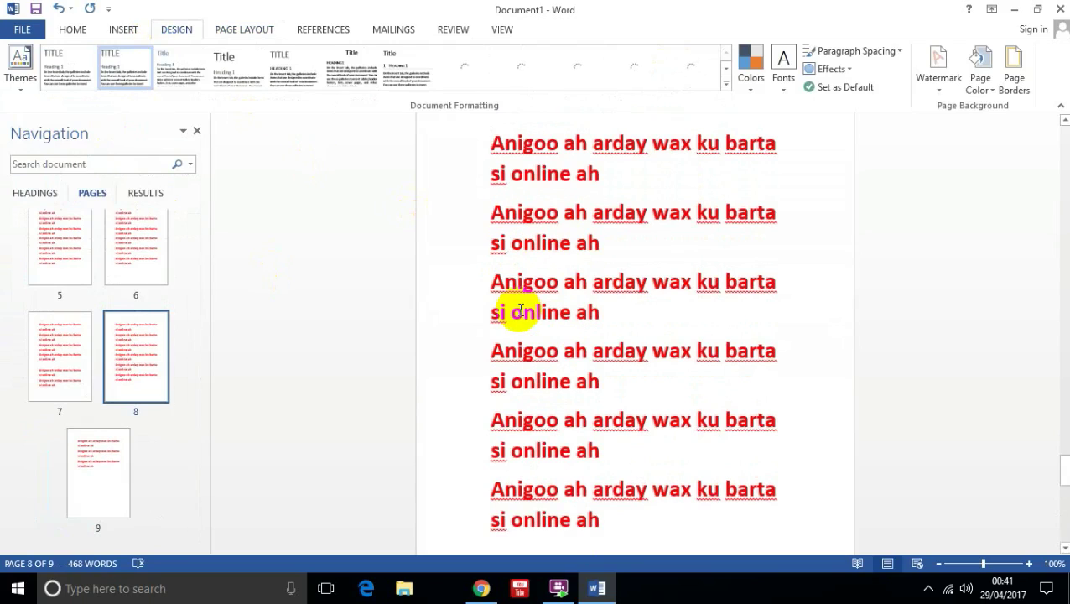
pyautogui.moveTo(1062, 468); pyautogui.dragTo(1062, 139)
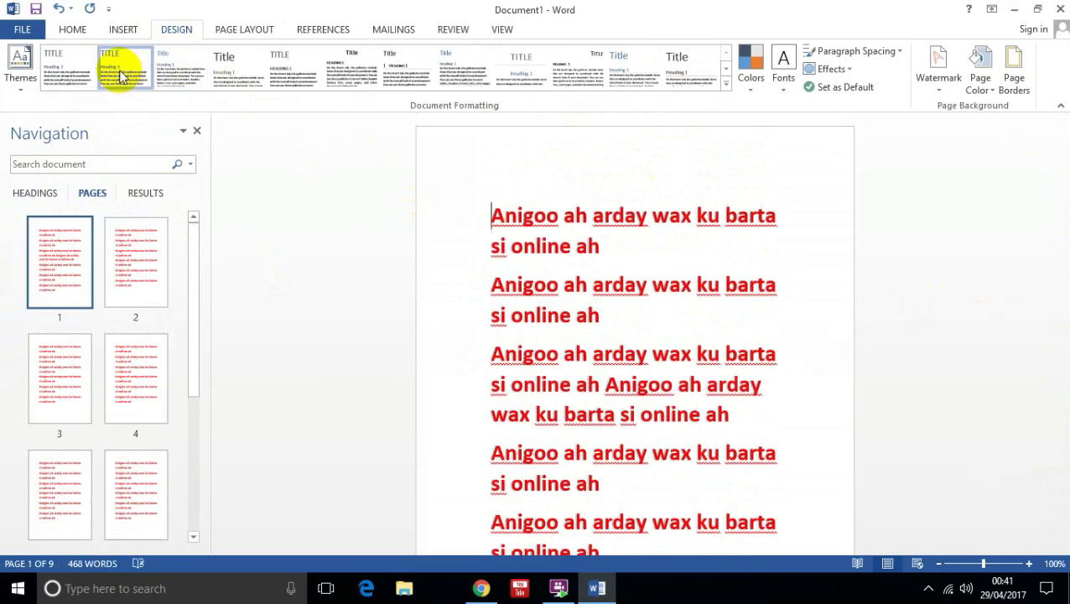
pyautogui.write('jefh')
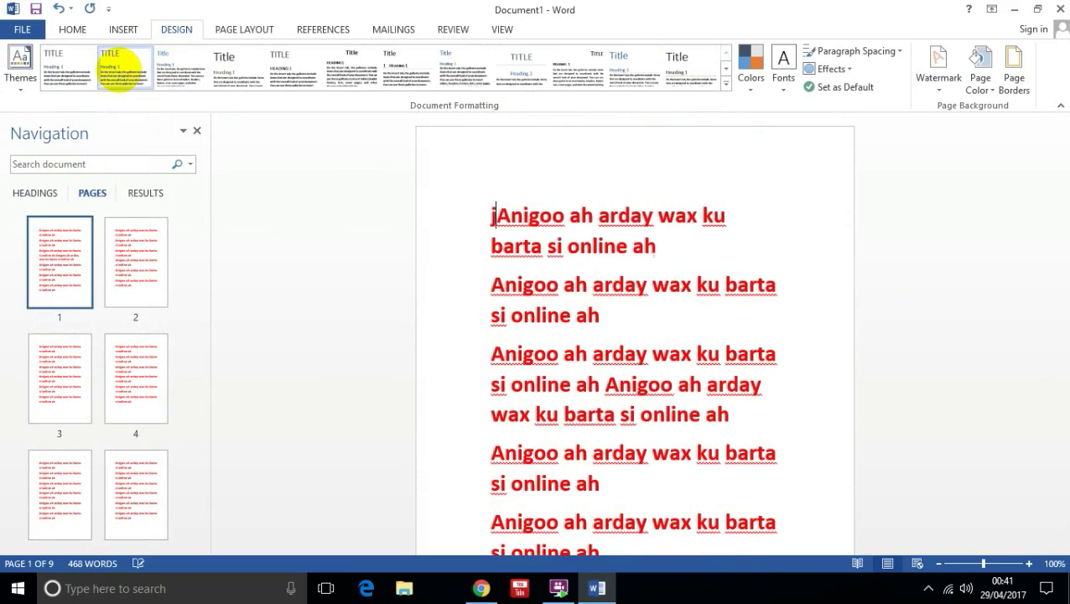
pyautogui.press('BackSpace')
pyautogui.press('BackSpace')
pyautogui.press('BackSpace')
pyautogui.press('BackSpace')
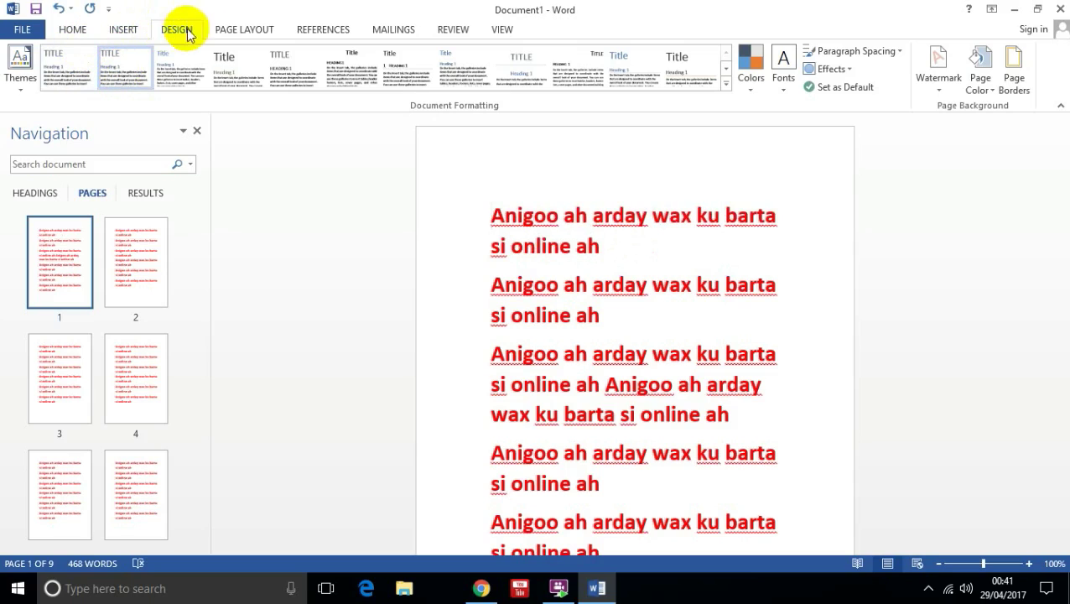
# Open the document's print settings and look at the available printers, keeping Microsoft Print to PDF.
pyautogui.click(238, 31)
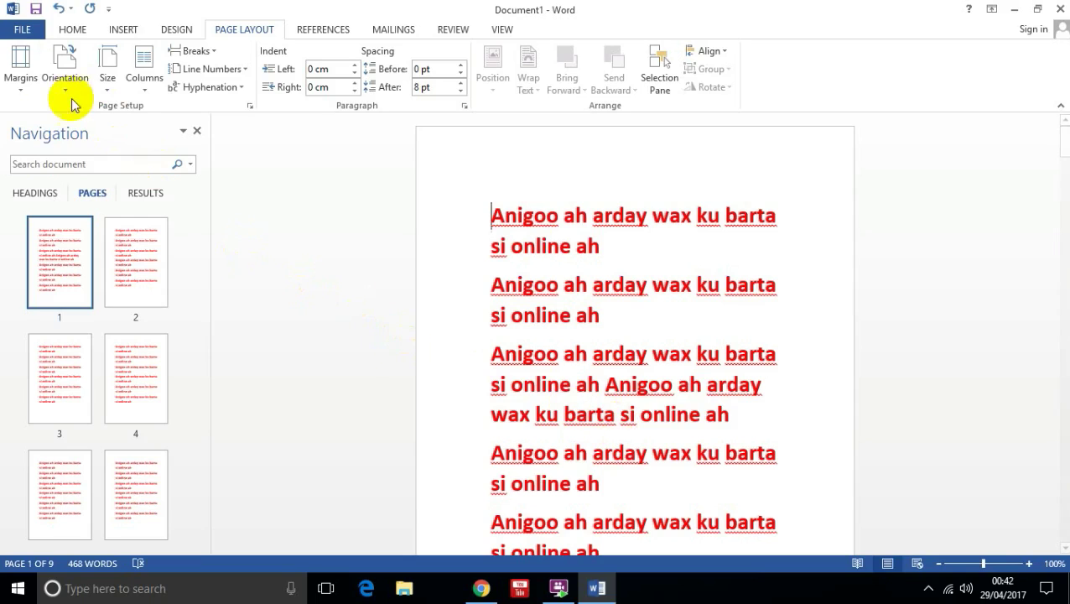
pyautogui.click(15, 31)
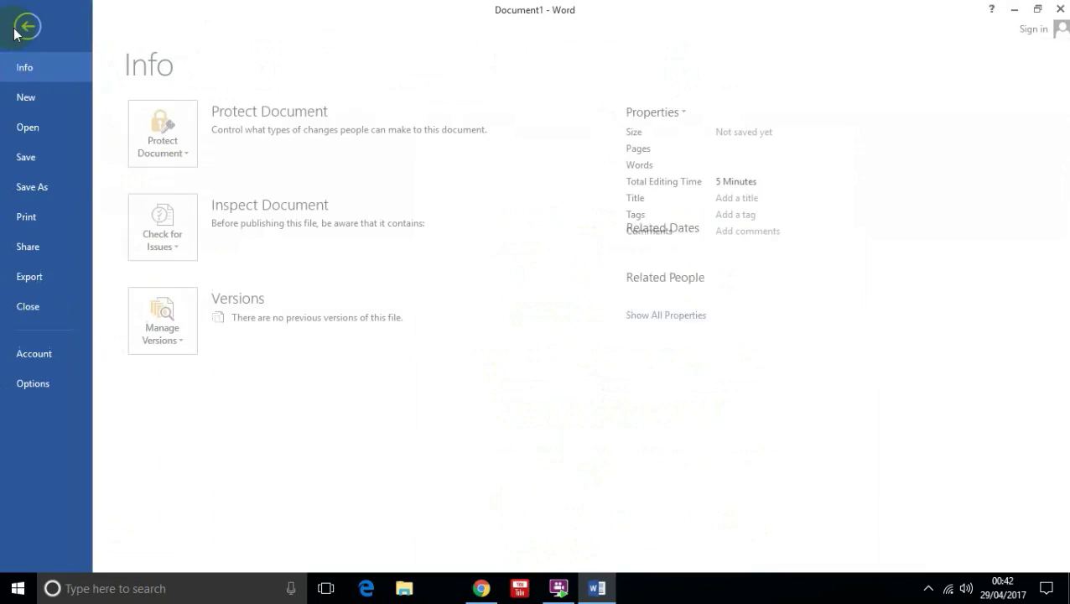
pyautogui.click(29, 217)
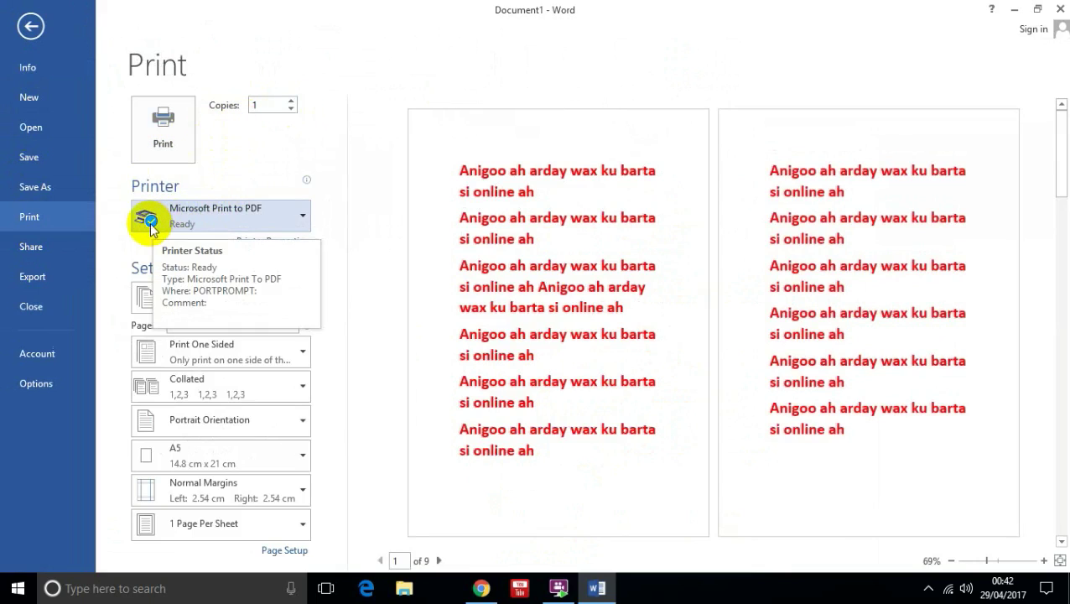
pyautogui.click(237, 219)
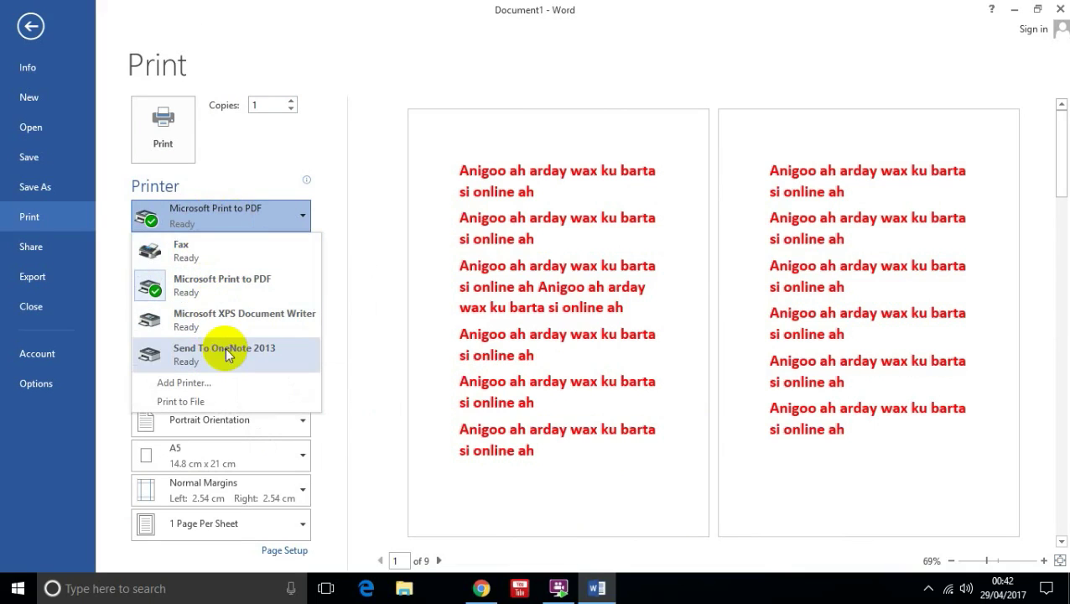
pyautogui.click(270, 216)
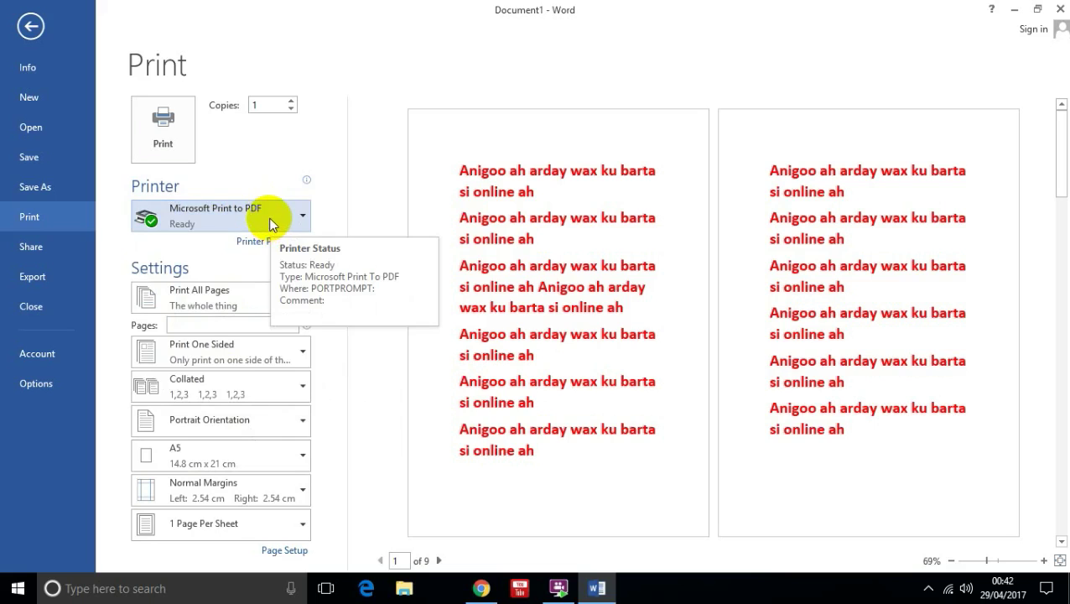
pyautogui.click(269, 218)
pyautogui.click(270, 220)
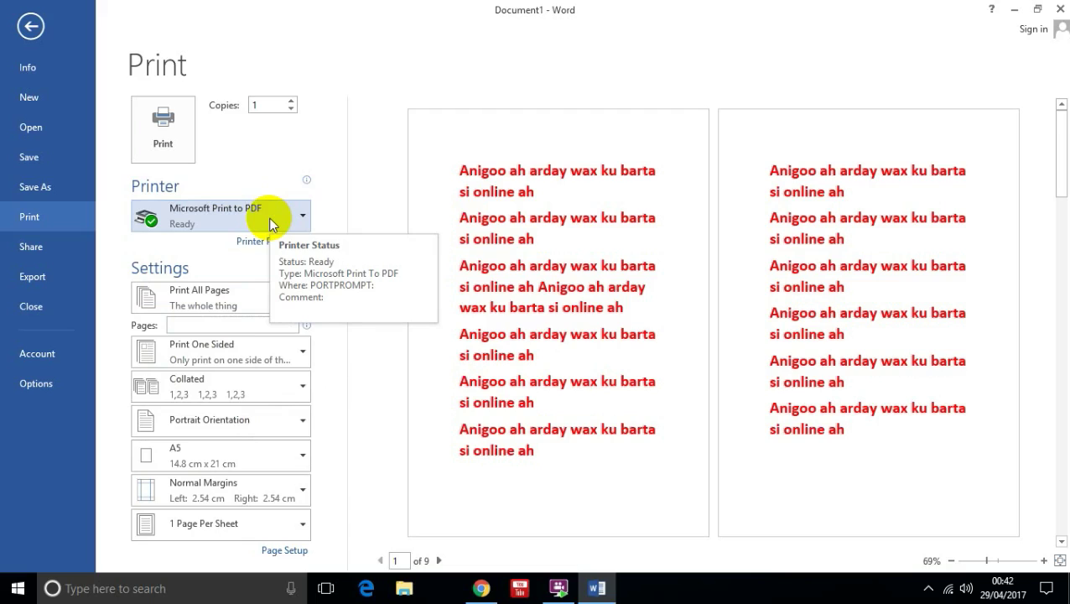
# Set the number of print copies to 6 and choose Custom Print as the range of pages.
pyautogui.click(290, 110)
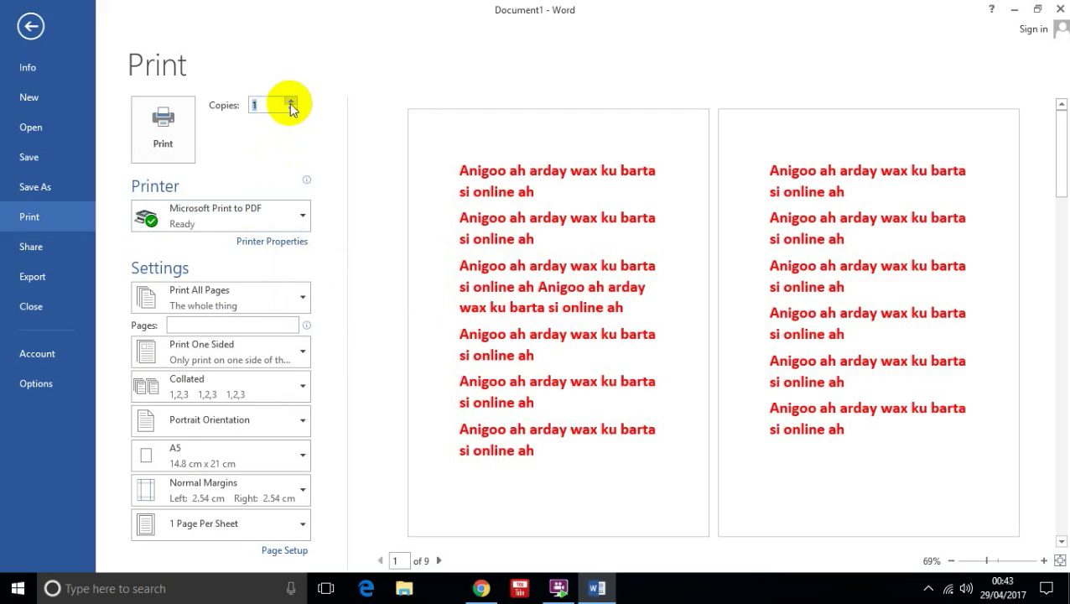
pyautogui.click(290, 102)
pyautogui.click(290, 101)
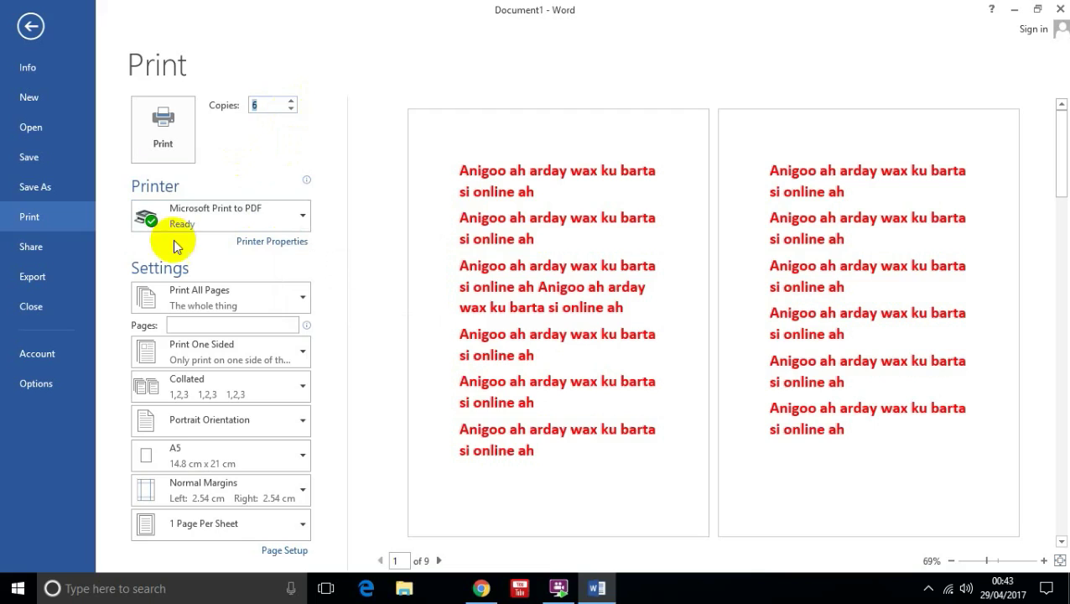
pyautogui.click(283, 305)
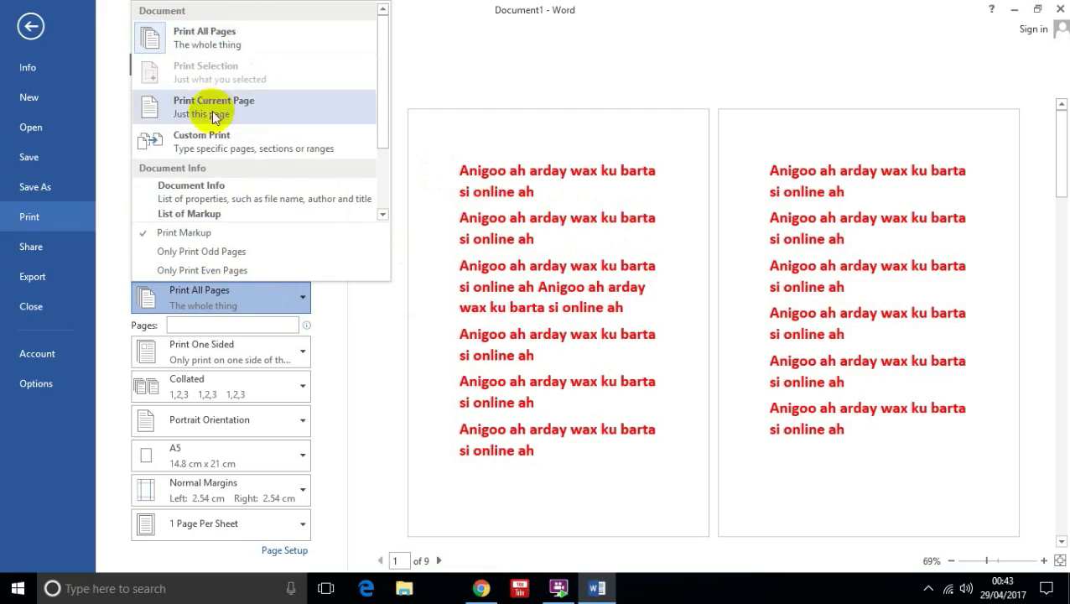
pyautogui.click(279, 147)
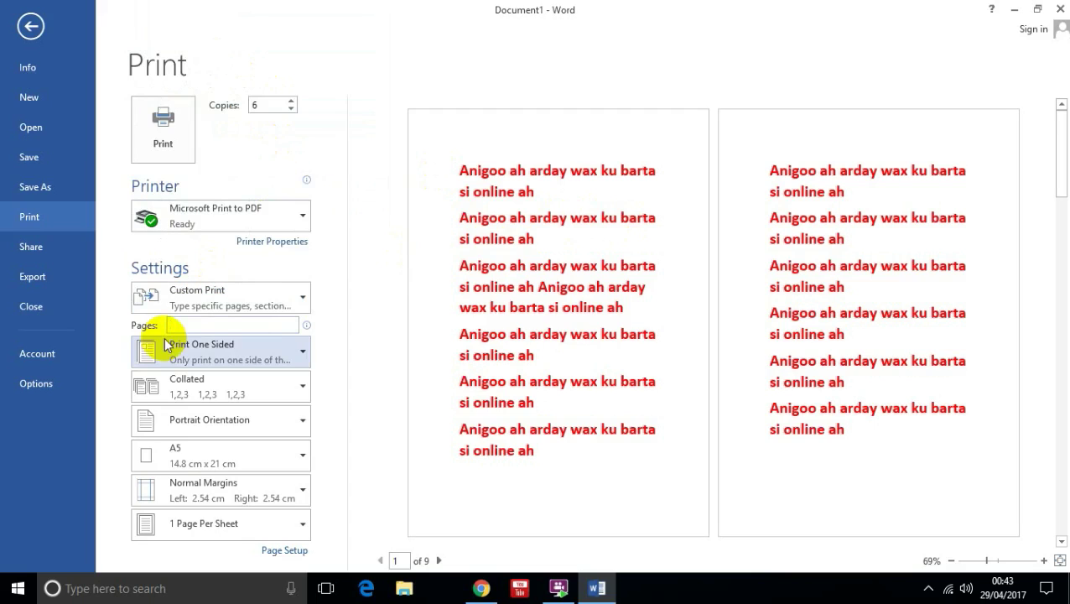
# Limit the printout to pages 1-3 and set the page orientation to Landscape.
pyautogui.write('1-3')
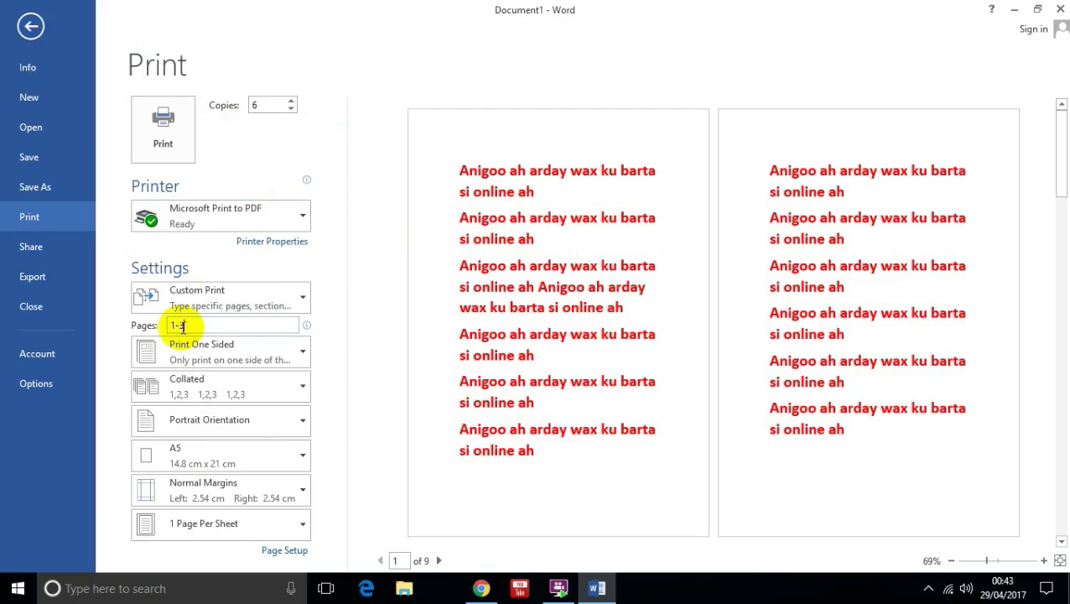
pyautogui.click(251, 361)
pyautogui.click(252, 358)
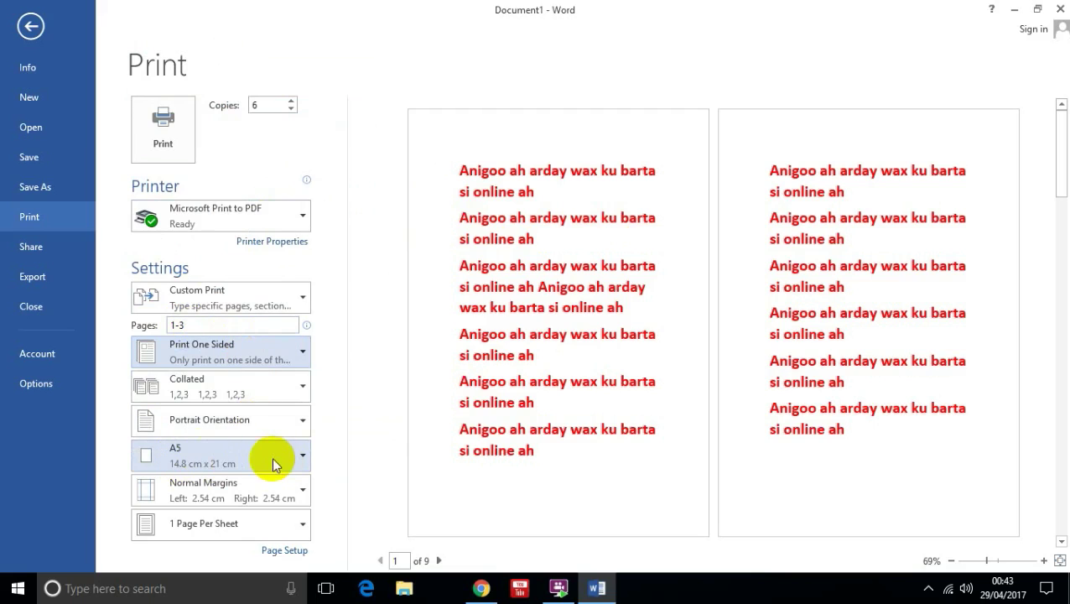
pyautogui.click(256, 422)
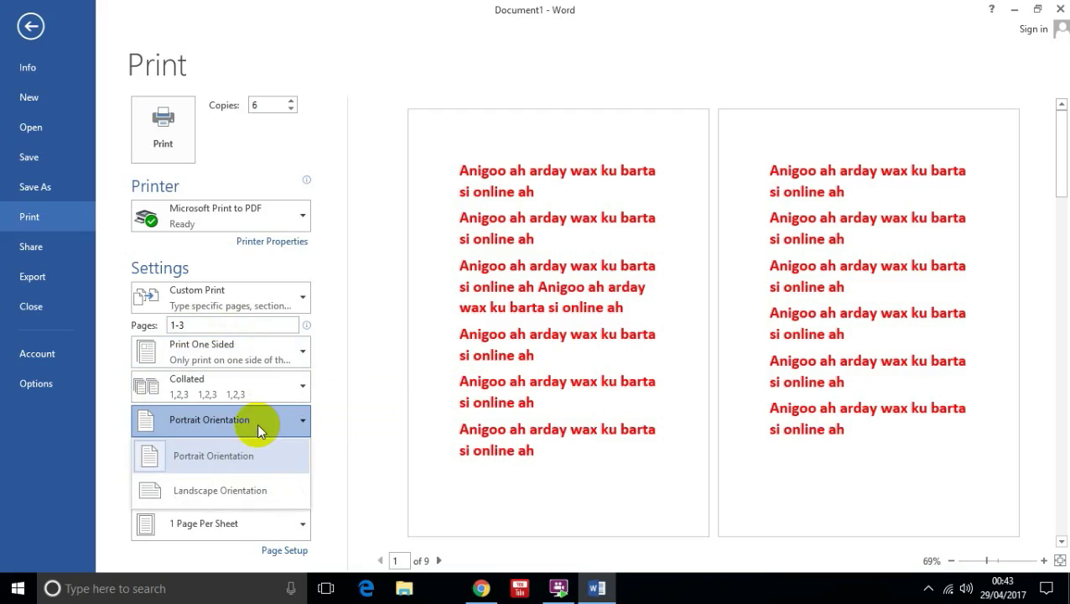
pyautogui.click(229, 488)
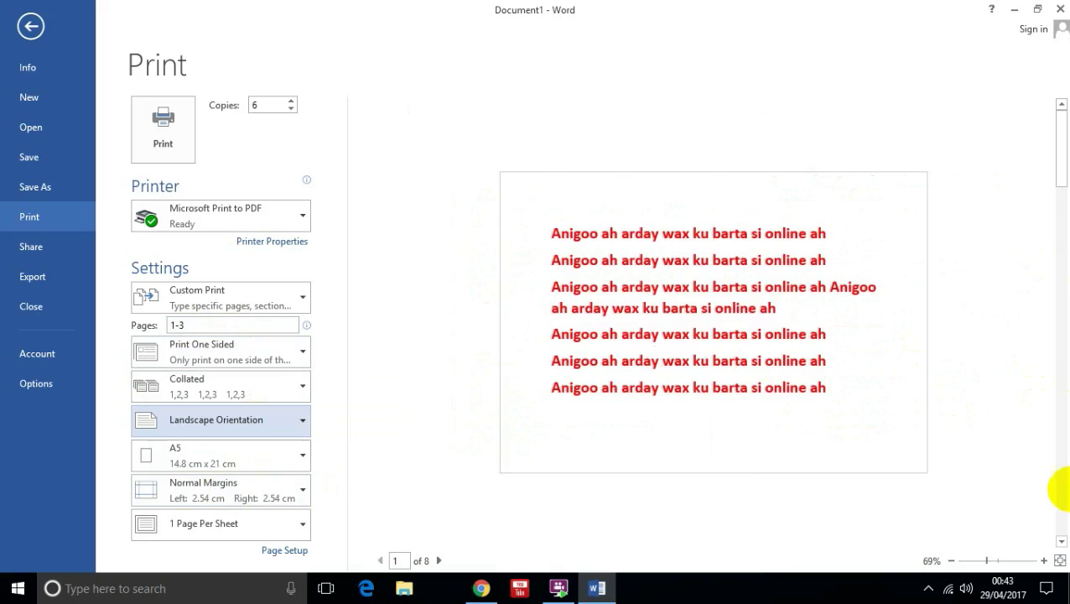
pyautogui.click(1061, 540)
pyautogui.click(1060, 541)
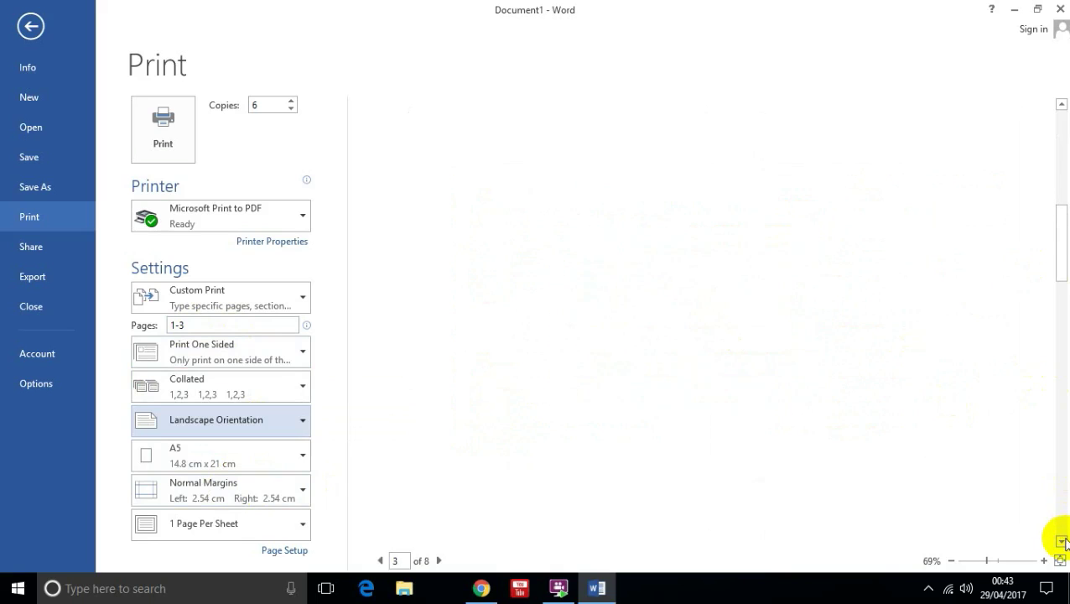
pyautogui.click(209, 438)
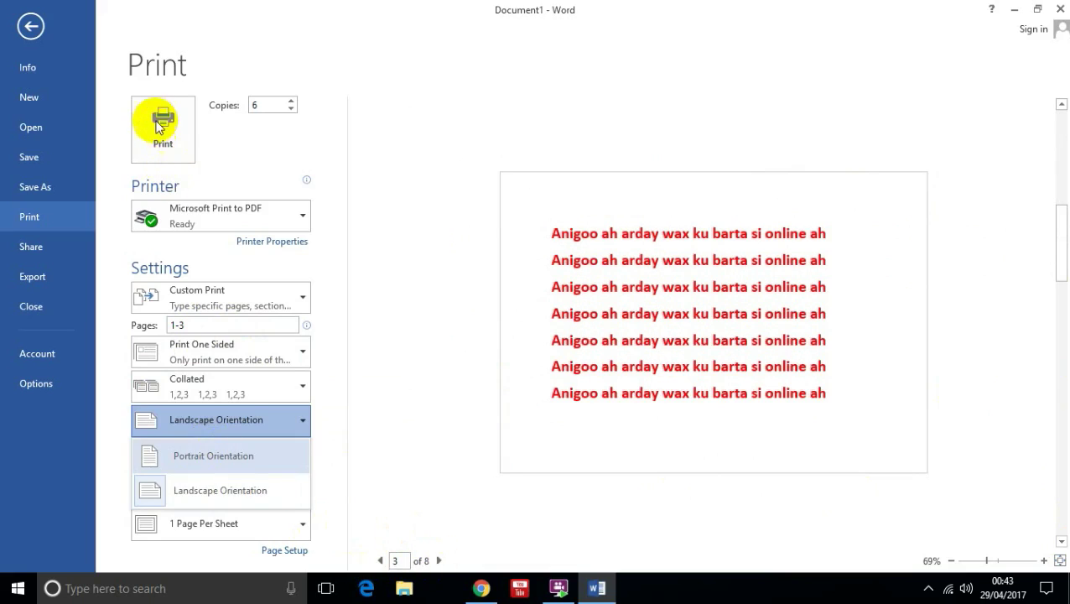
# Print the document to a PDF file named "print" saved on the Desktop.
pyautogui.click(172, 142)
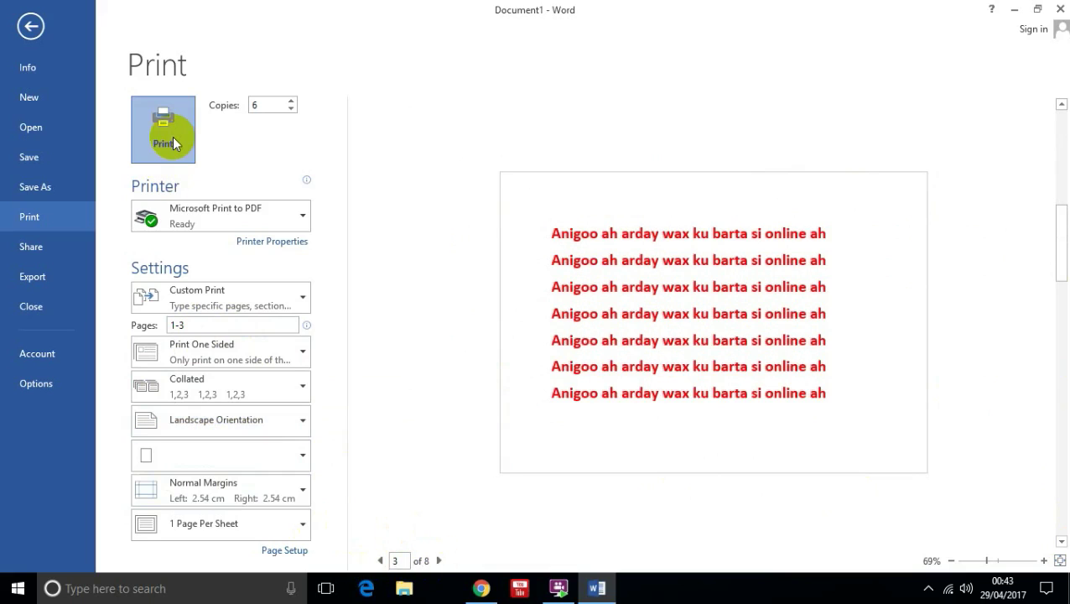
pyautogui.click(173, 139)
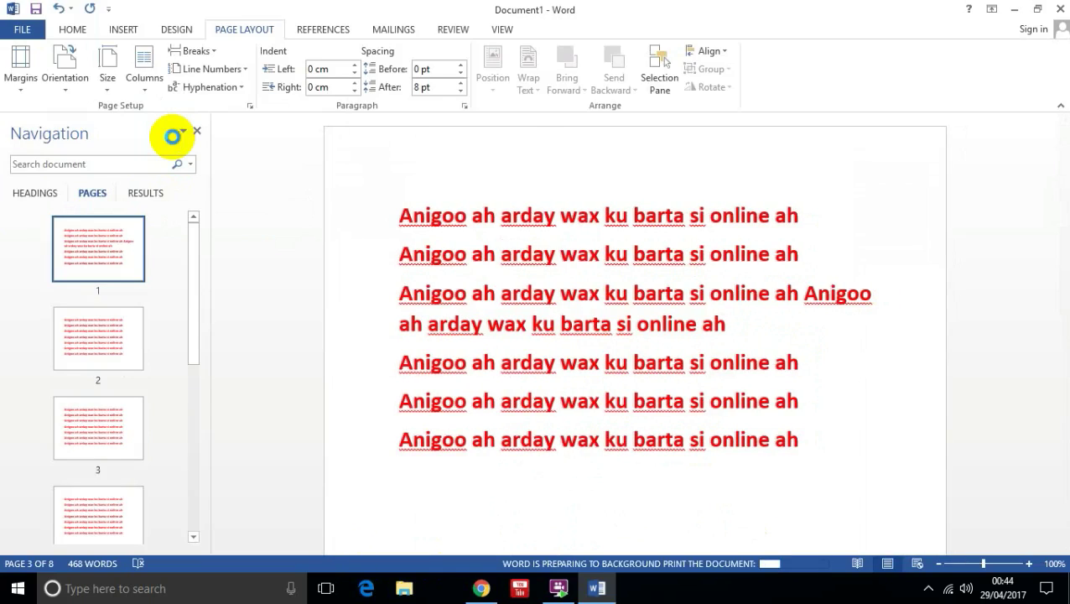
pyautogui.click(173, 141)
pyautogui.click(172, 140)
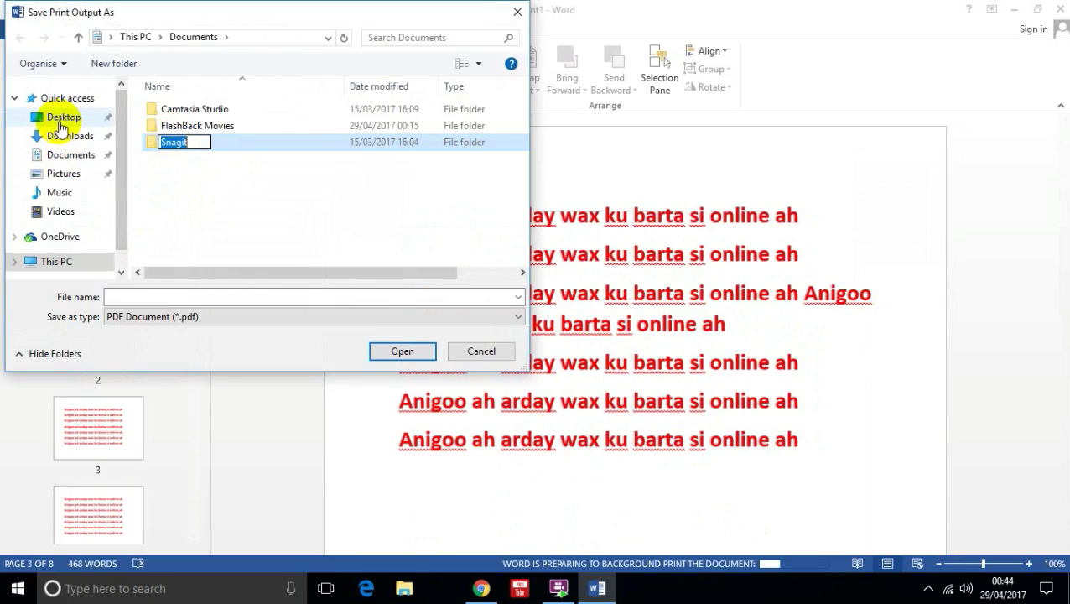
pyautogui.click(60, 123)
pyautogui.click(164, 296)
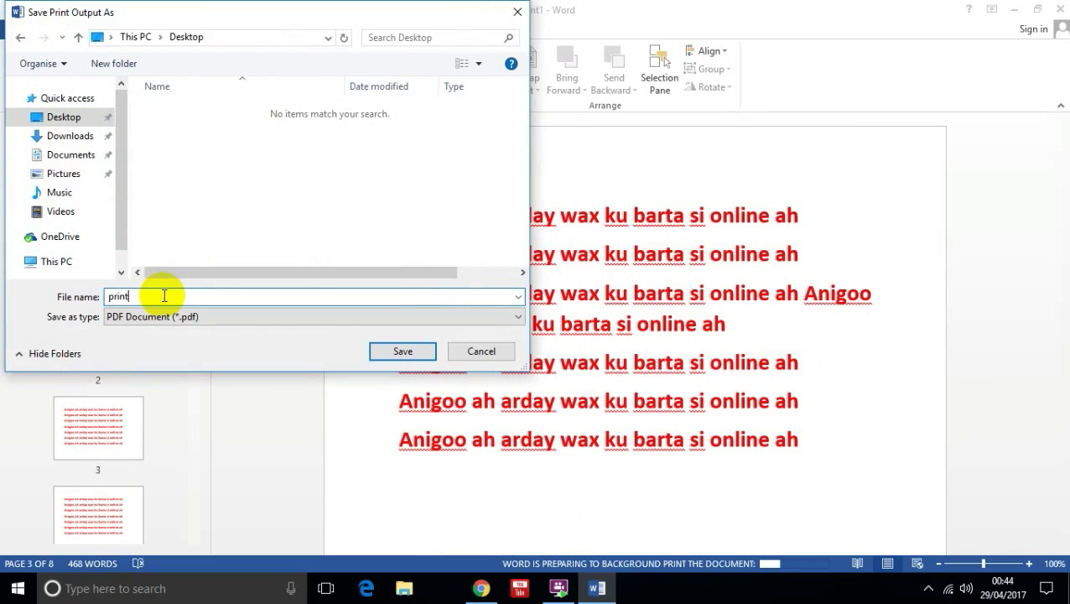
pyautogui.click(401, 351)
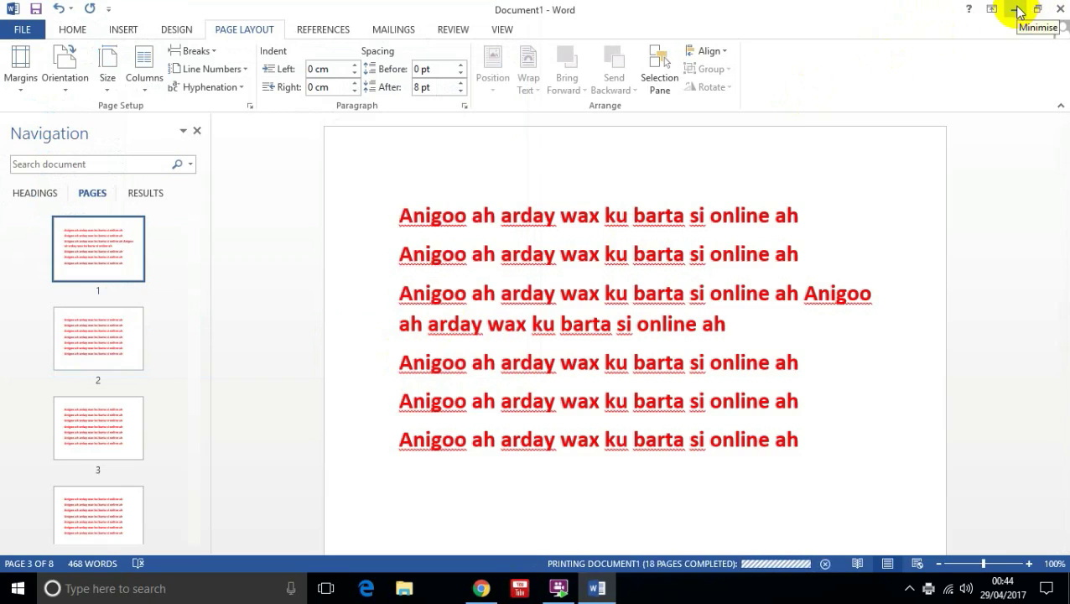
pyautogui.hotkey('ctrl', 'Home')
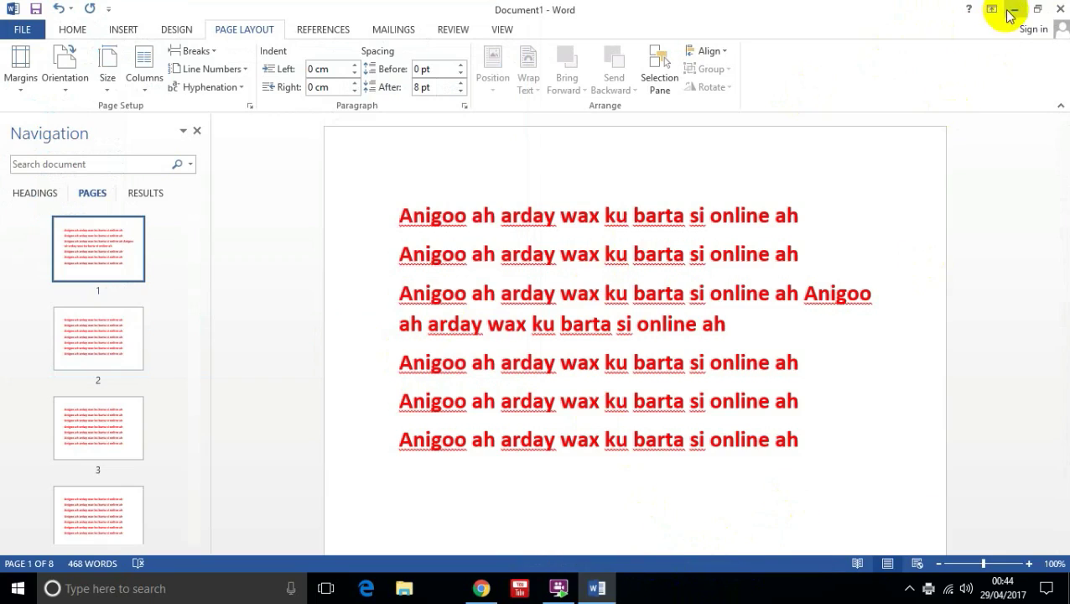
# Minimise the document, open the print PDF from the desktop in Microsoft Edge and maximise its window.
pyautogui.click(1011, 10)
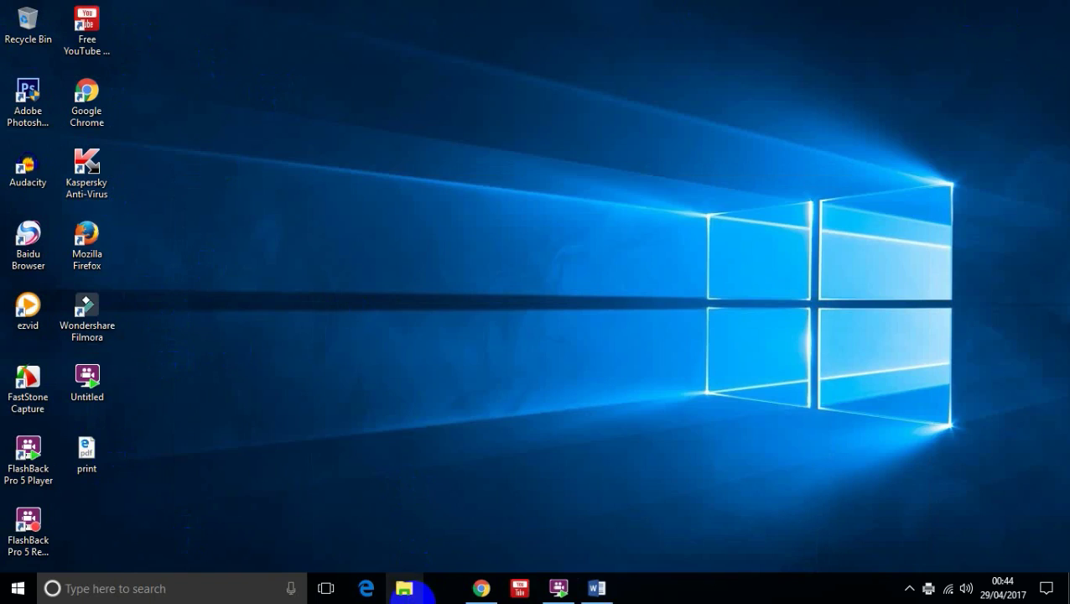
pyautogui.click(404, 588)
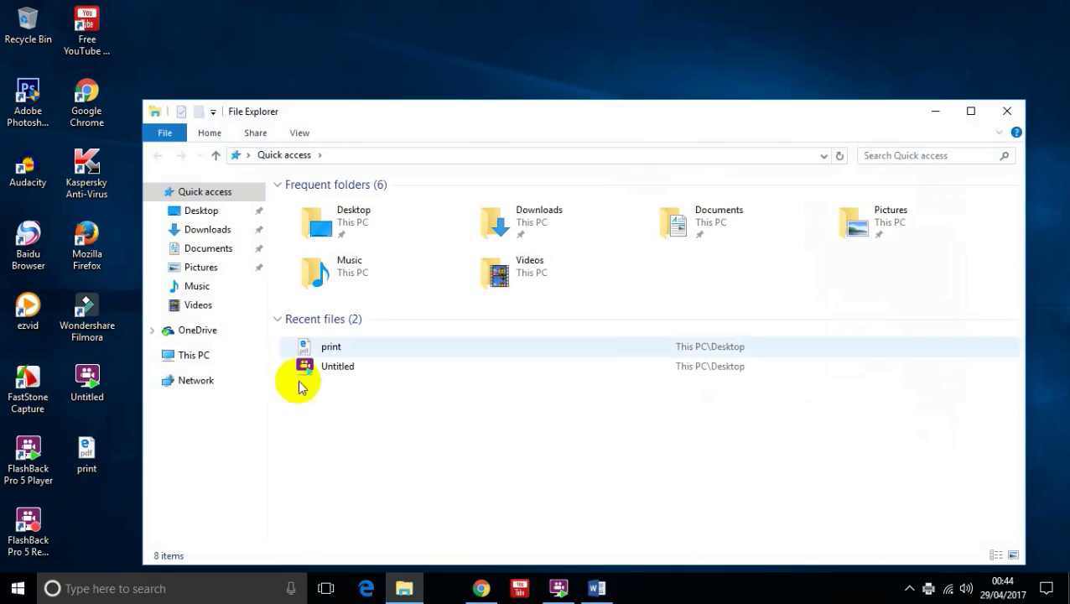
pyautogui.click(1007, 110)
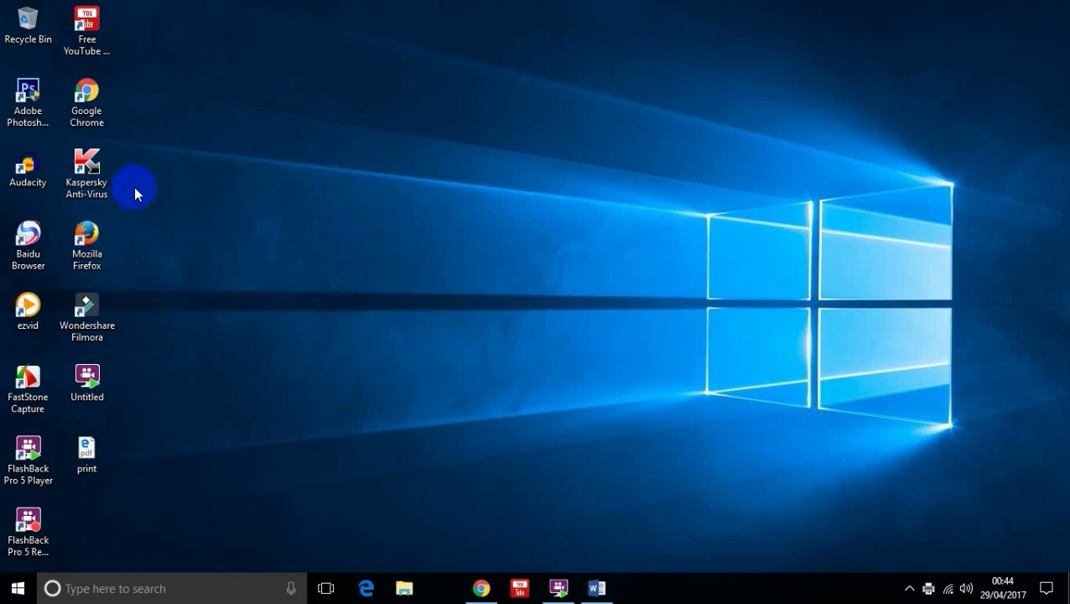
pyautogui.click(84, 452)
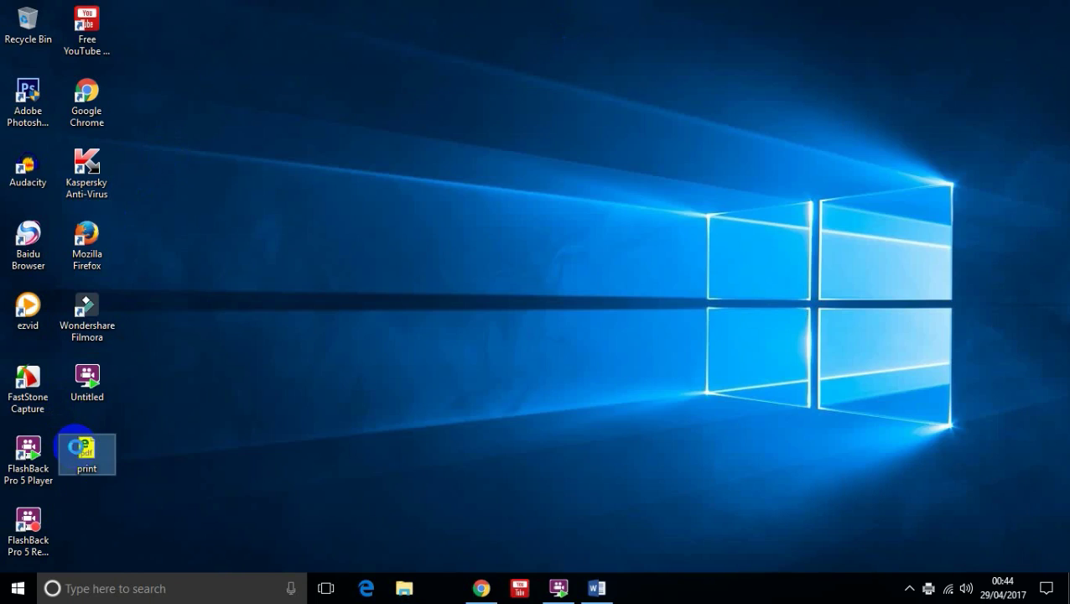
pyautogui.rightClick(77, 448)
pyautogui.click(124, 151)
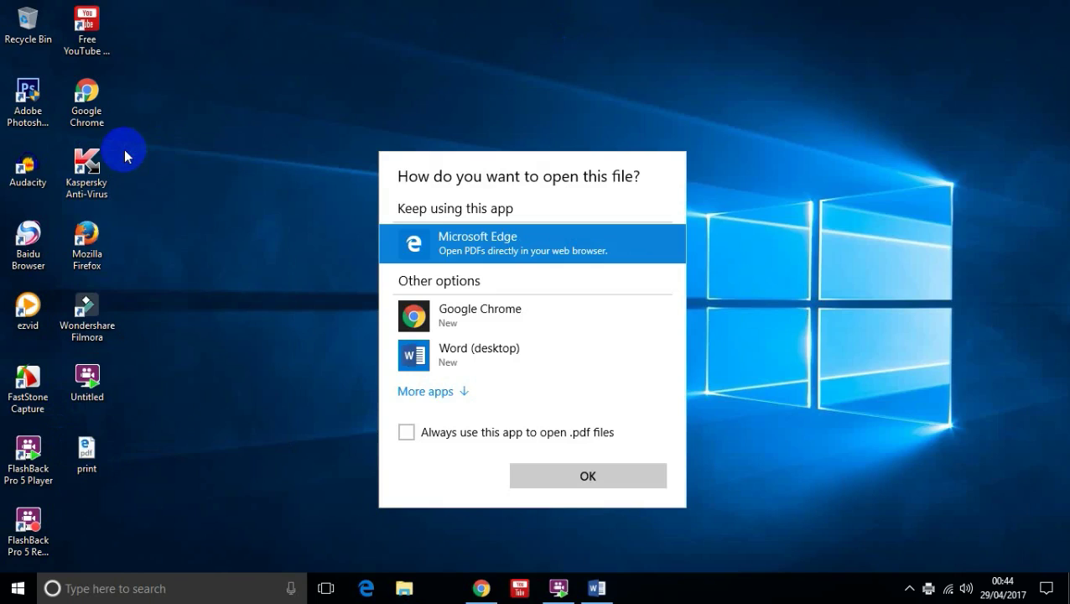
pyautogui.click(498, 348)
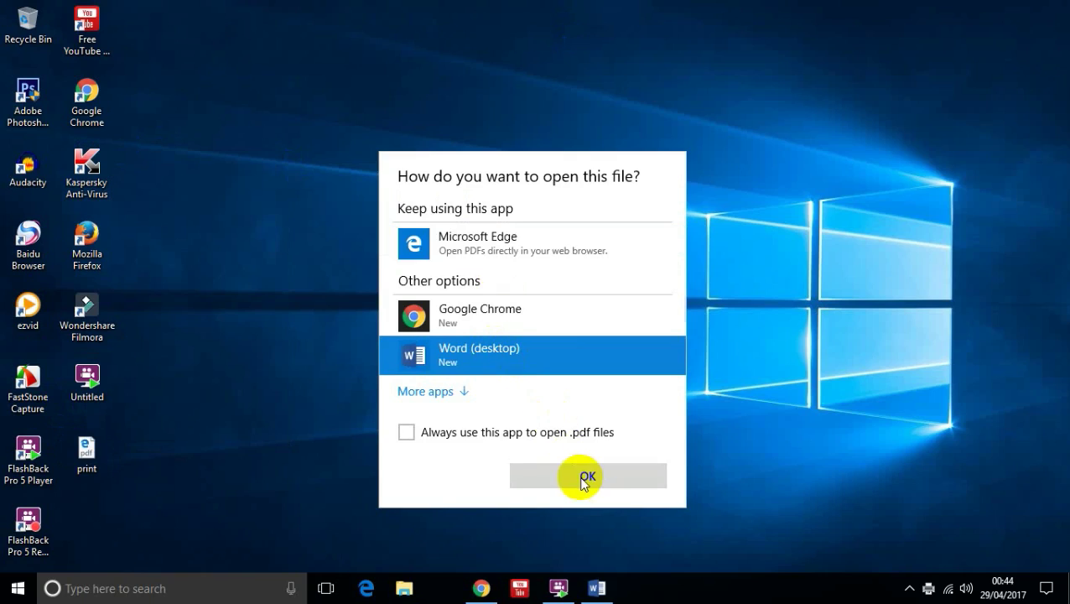
pyautogui.click(466, 252)
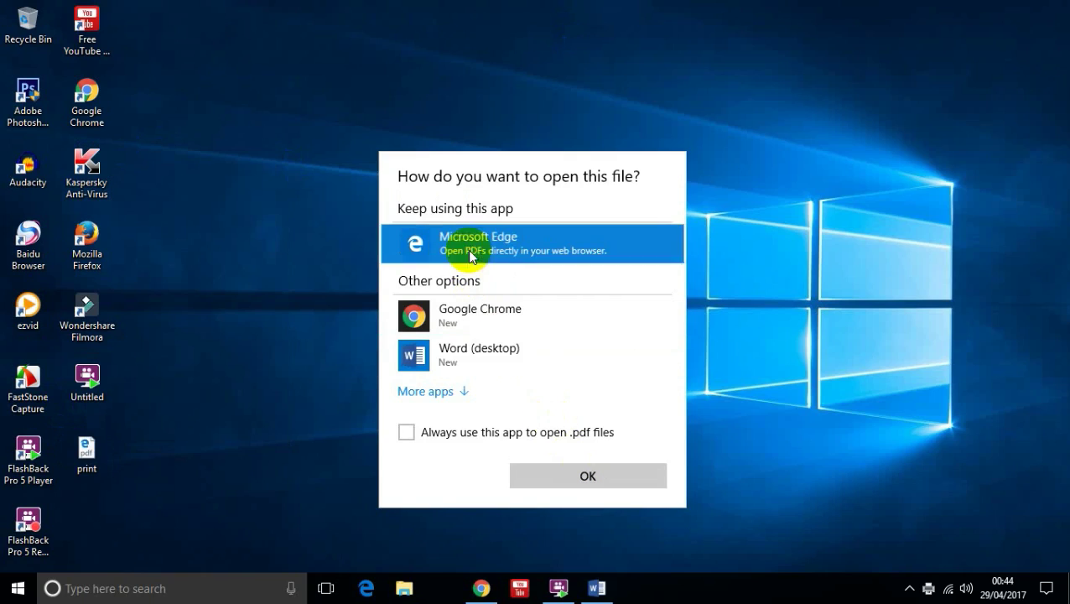
pyautogui.click(570, 473)
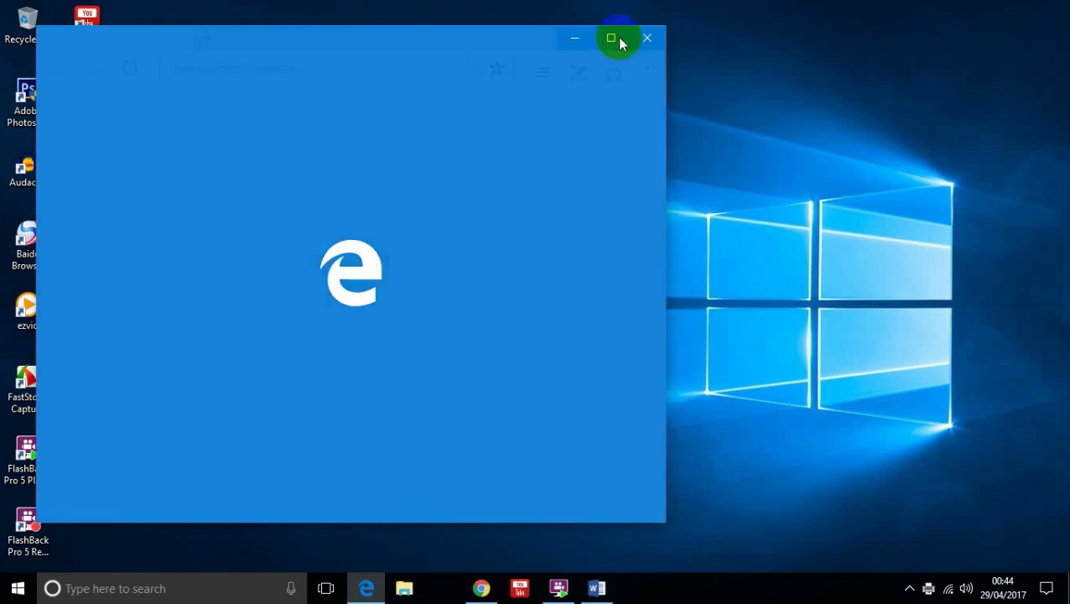
pyautogui.click(613, 37)
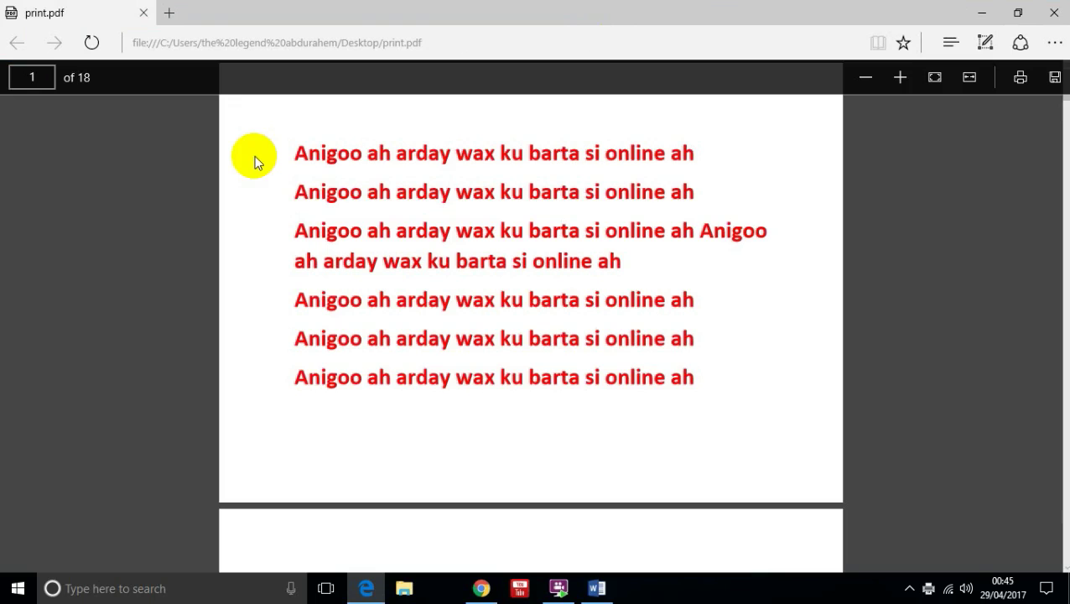
# Look through the pages of the printed PDF to check the repeated copies of the document.
pyautogui.scroll(-1, 254, 155)
pyautogui.scroll(-1, 254, 155)
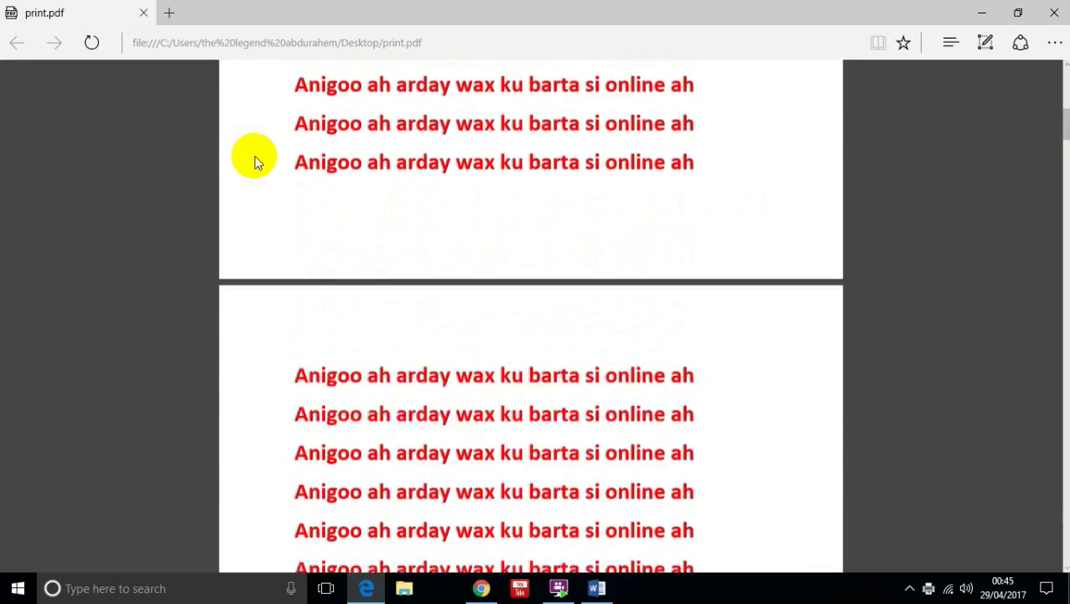
pyautogui.scroll(-10, 254, 155)
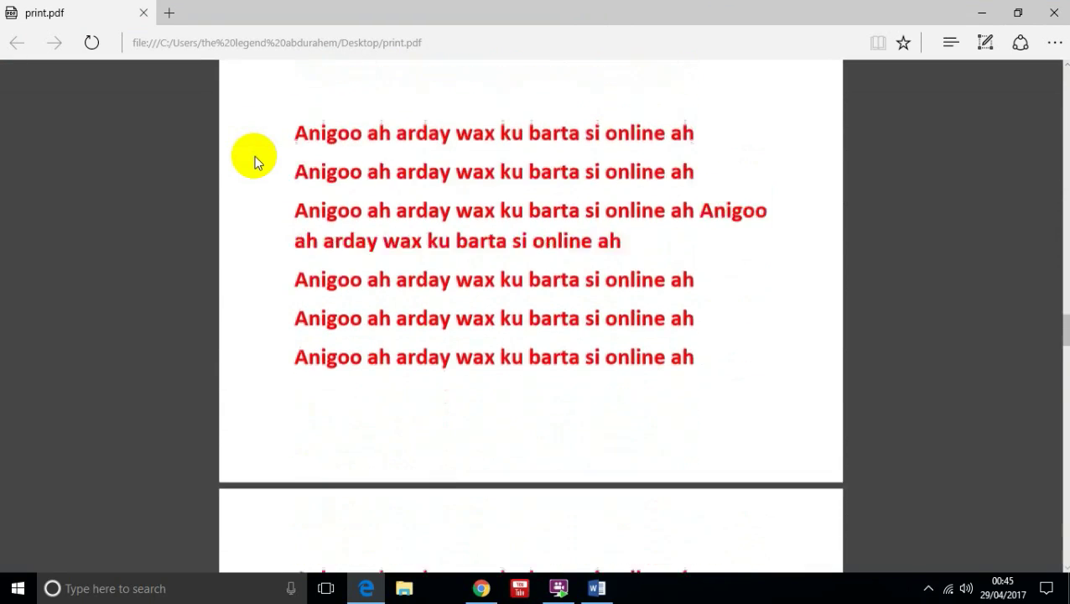
pyautogui.scroll(-5, 254, 155)
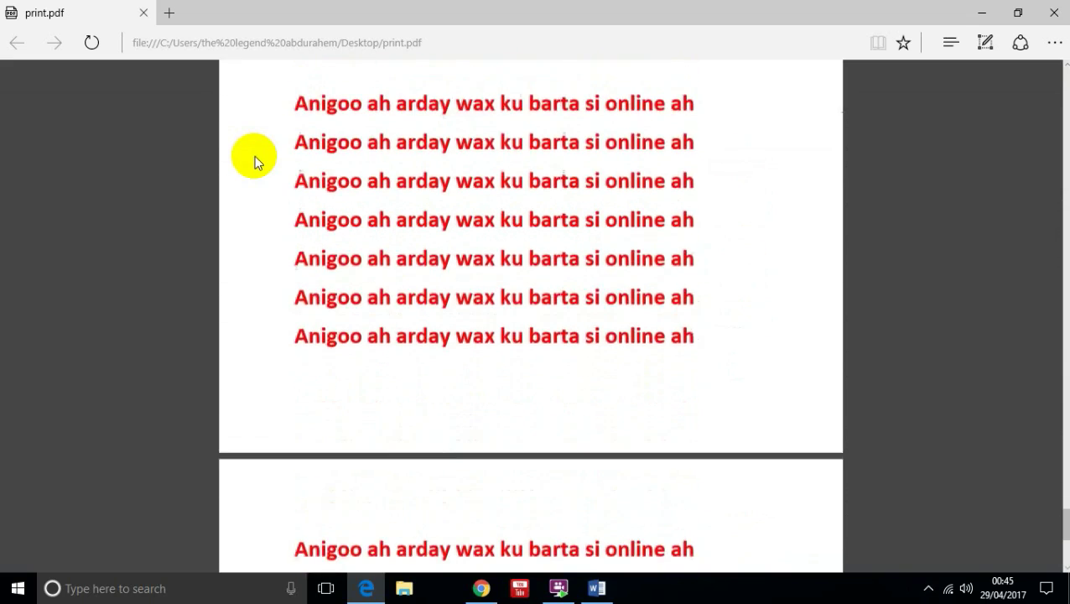
pyautogui.scroll(-10, 254, 155)
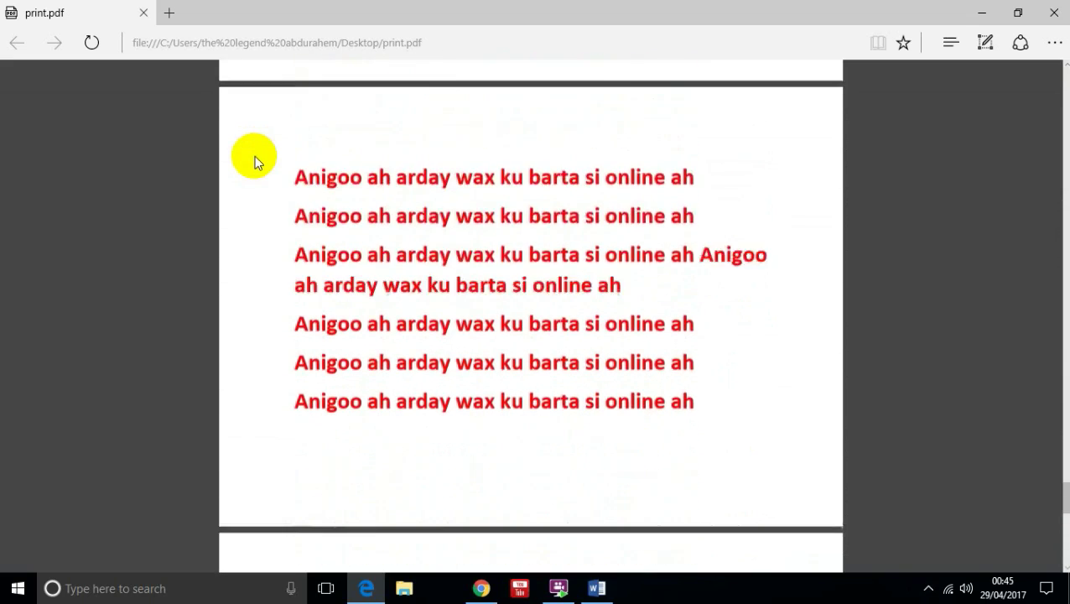
pyautogui.scroll(15, 254, 155)
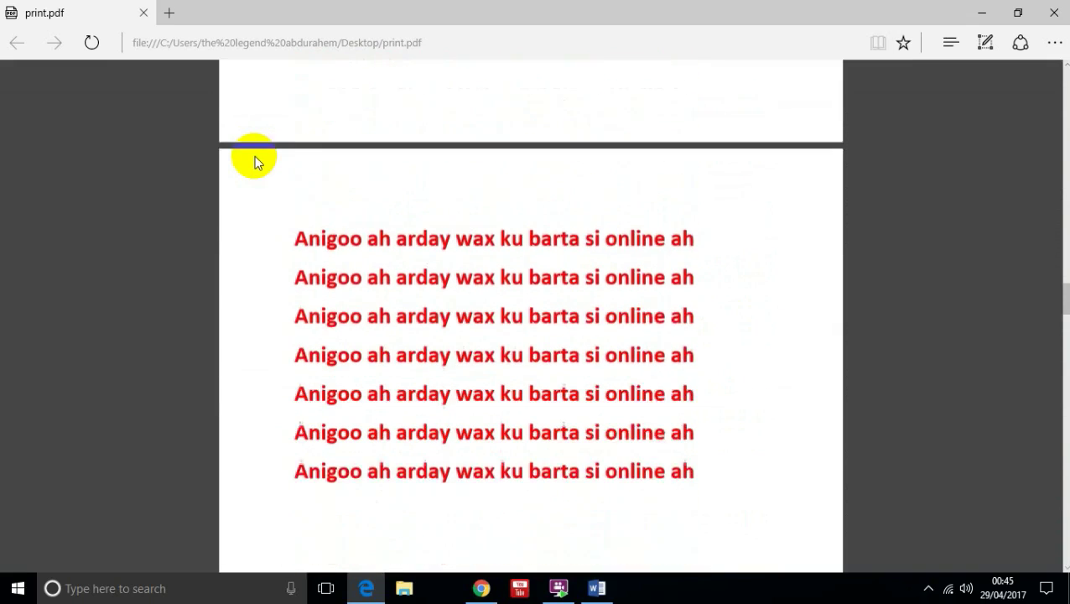
pyautogui.scroll(-3, 254, 155)
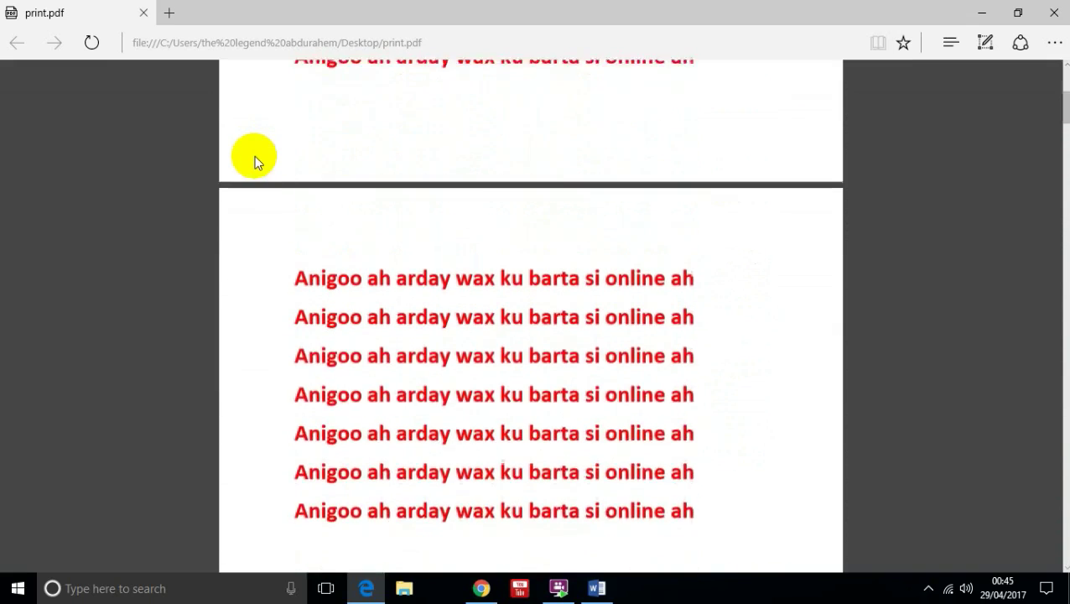
pyautogui.moveTo(377, 158)
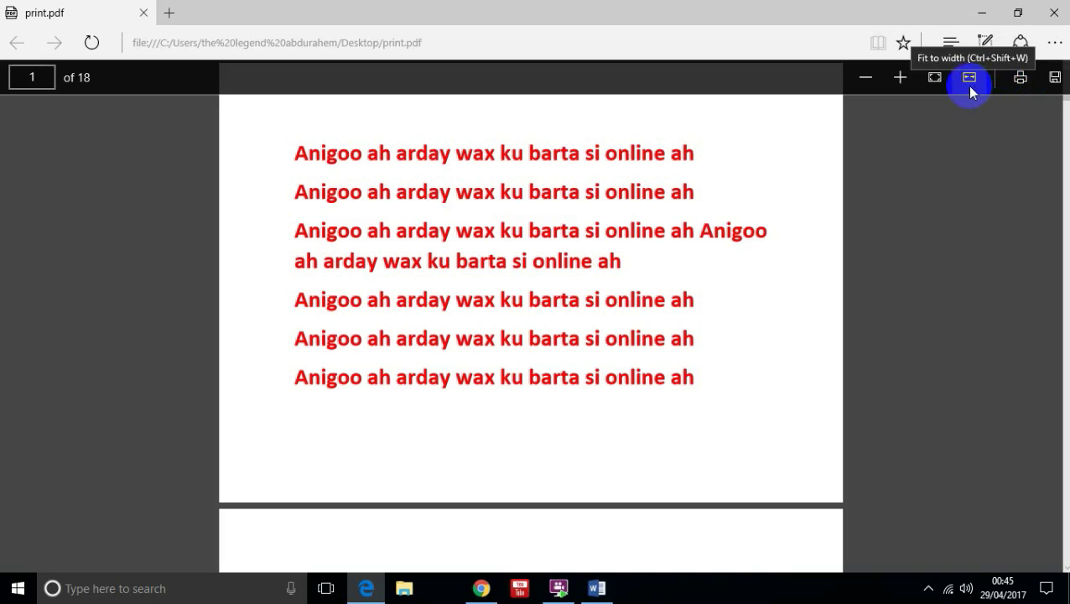
# Enlarge the first page of the PDF and return it to its original zoom level.
pyautogui.click(894, 87)
pyautogui.click(891, 84)
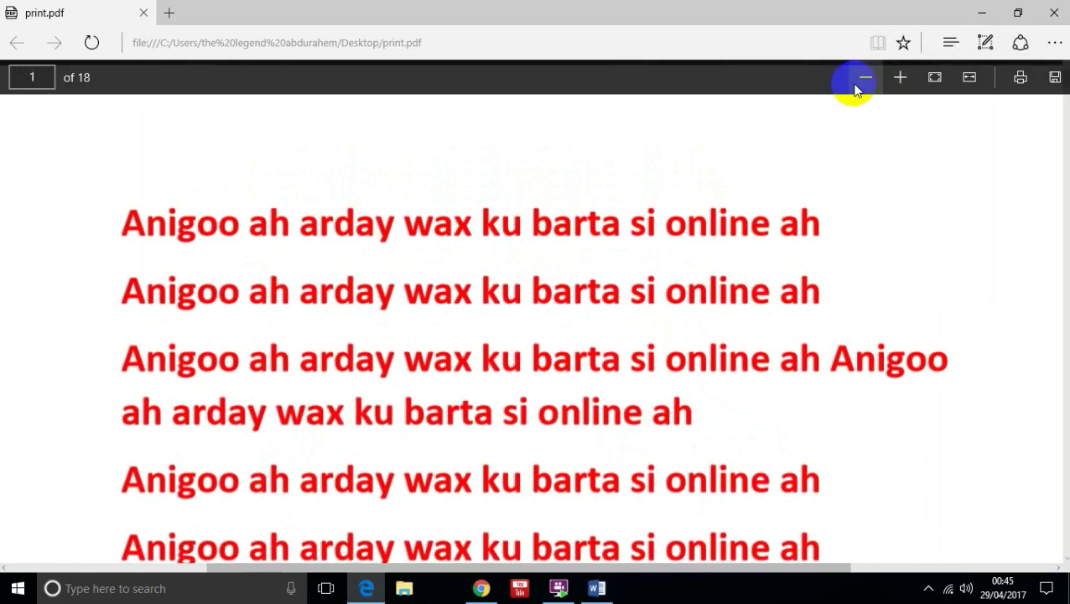
pyautogui.click(857, 85)
pyautogui.click(857, 85)
pyautogui.click(857, 86)
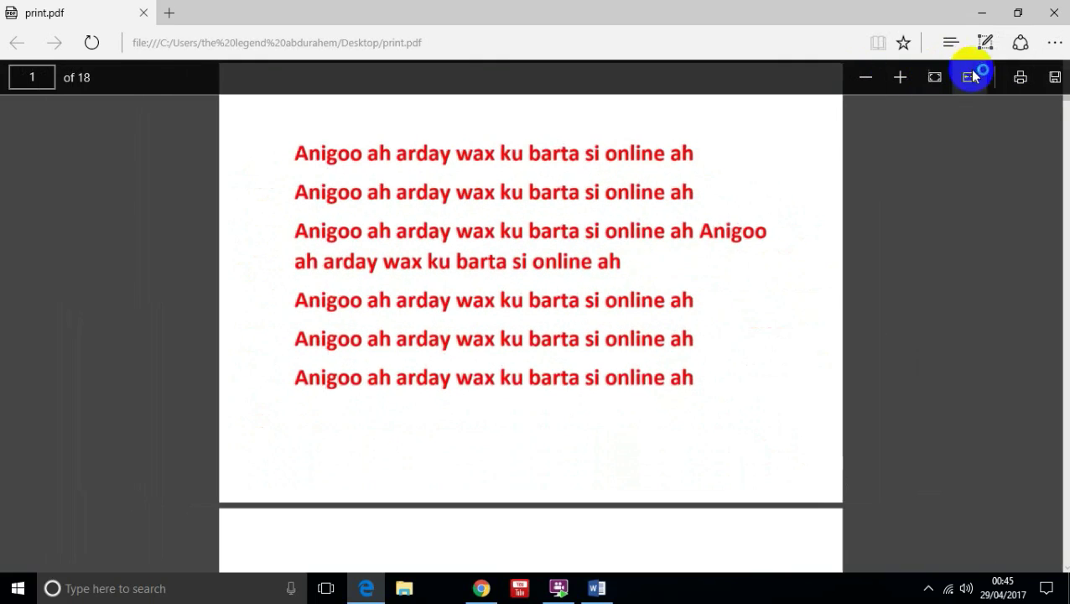
# Close the print PDF and switch back to the Word document.
pyautogui.click(1055, 78)
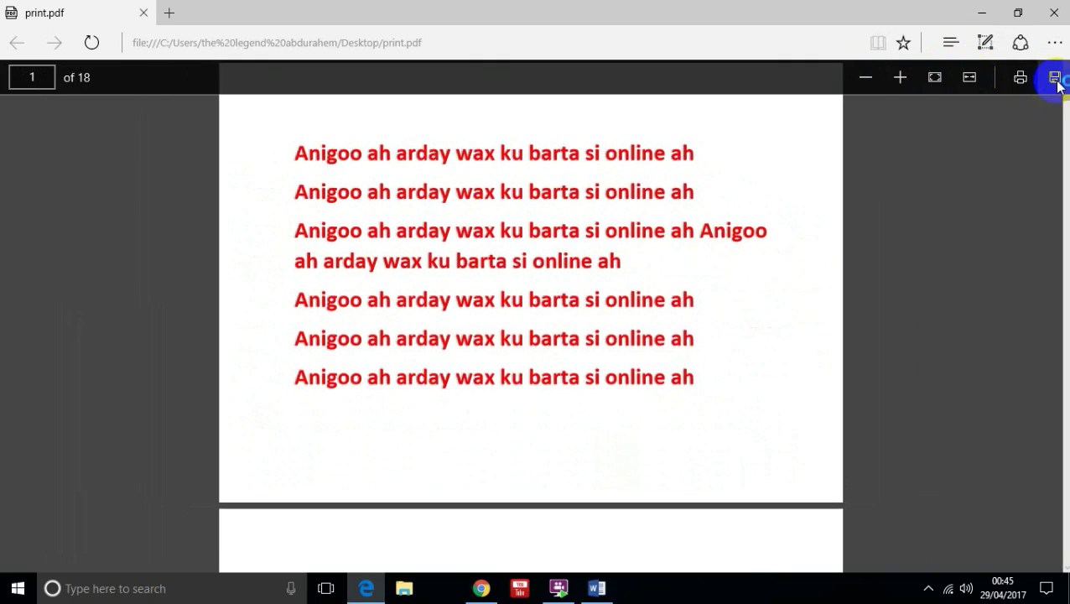
pyautogui.click(1054, 13)
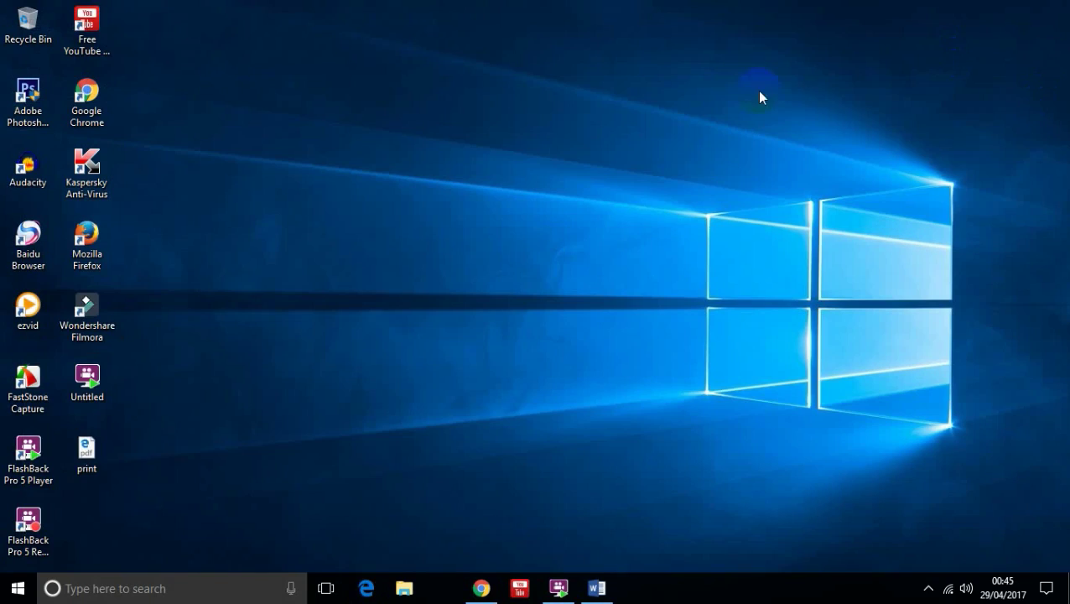
pyautogui.click(610, 590)
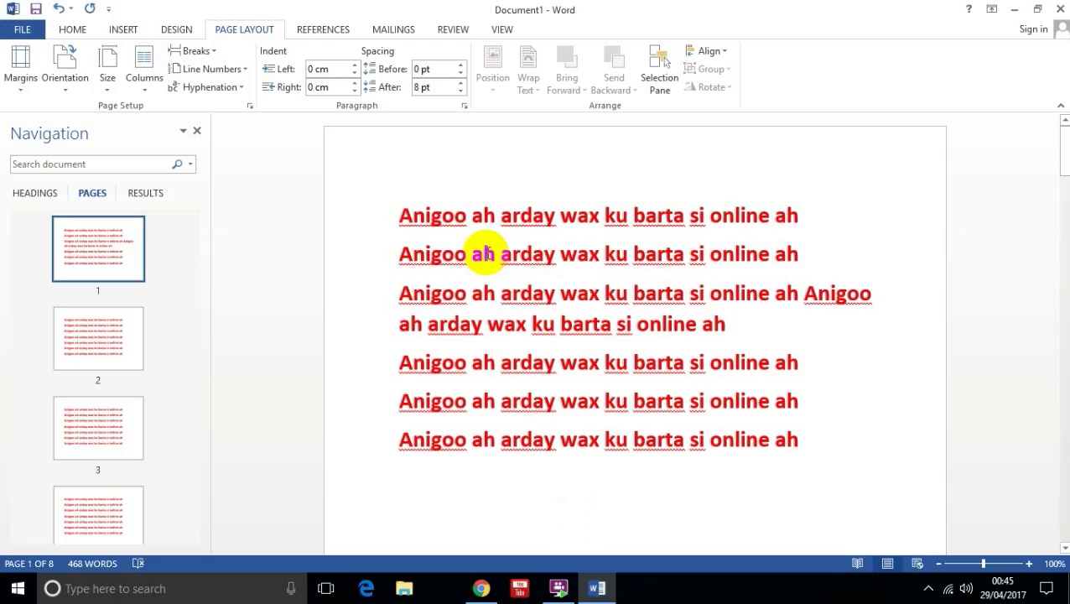
pyautogui.click(784, 254)
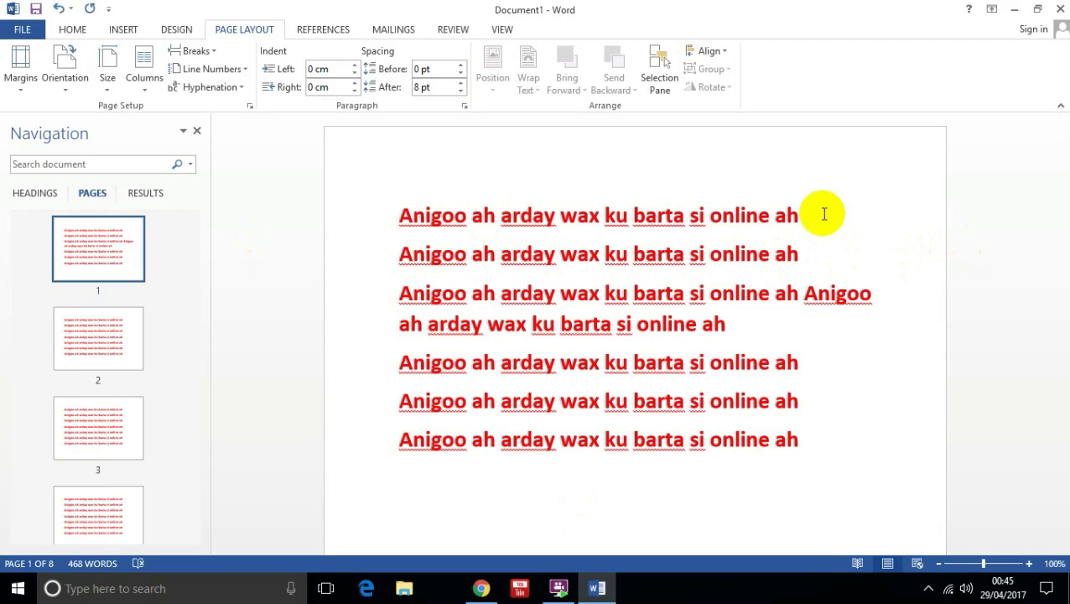
pyautogui.moveTo(1059, 158); pyautogui.dragTo(1054, 134)
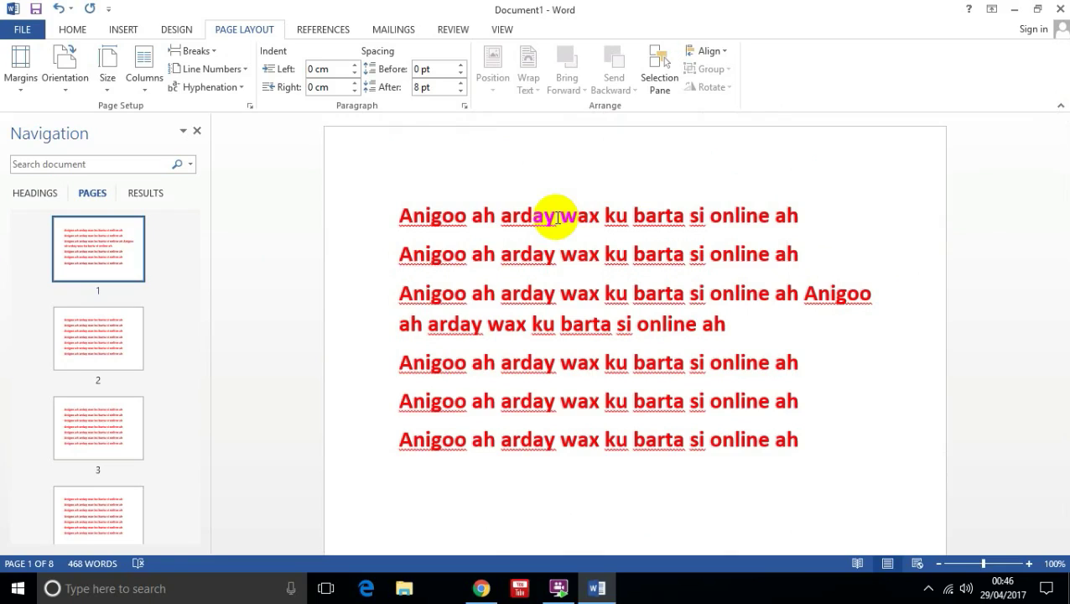
# Select the document's entire text, look through the pages to check the selection, and return to the first page.
pyautogui.hotkey('ctrl', 'a')
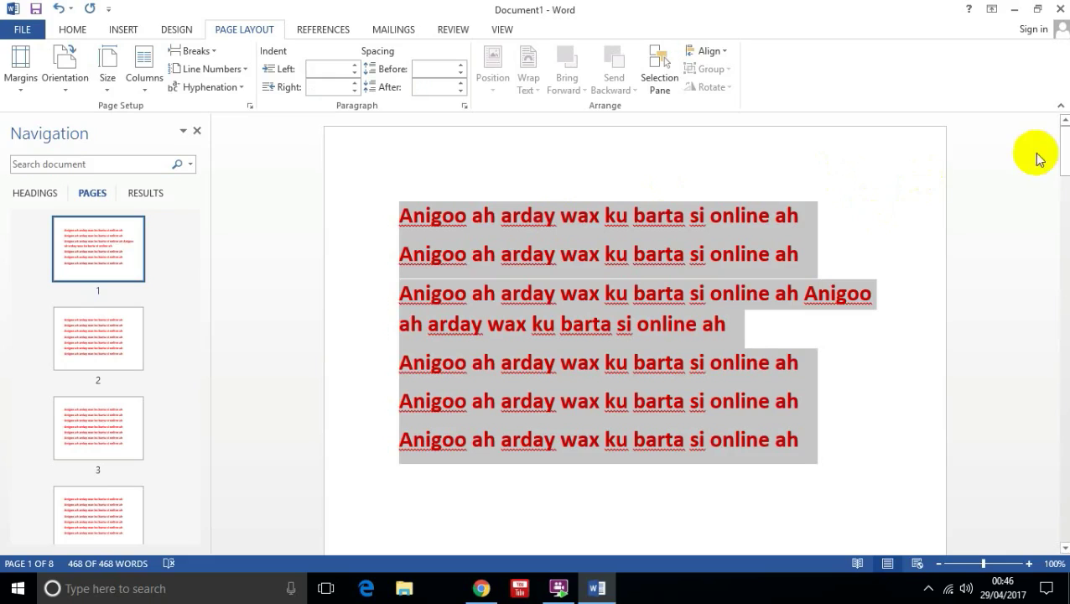
pyautogui.click(641, 287)
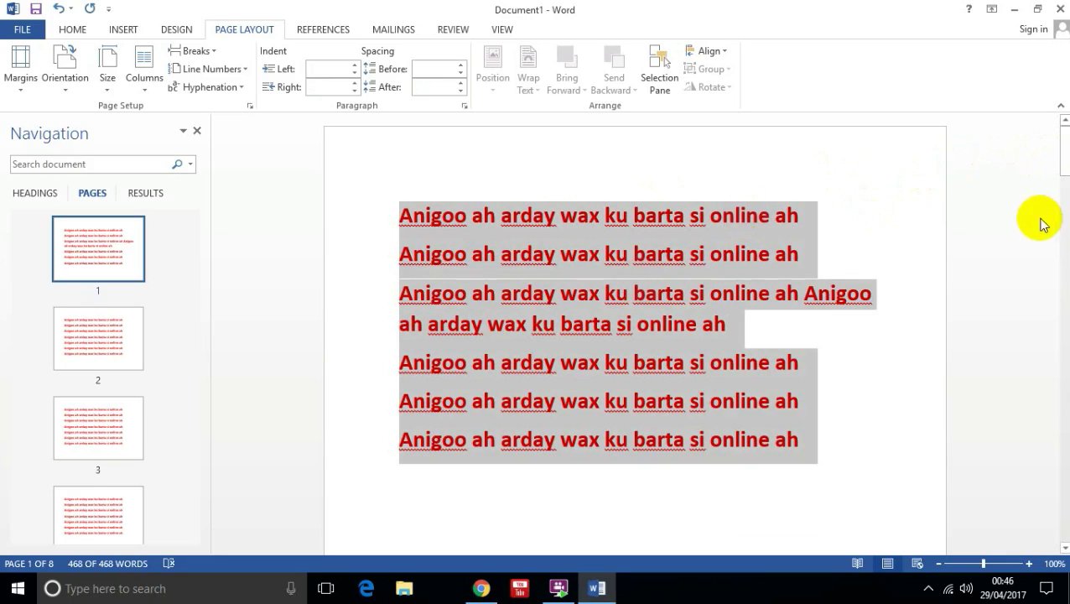
pyautogui.click(1063, 545)
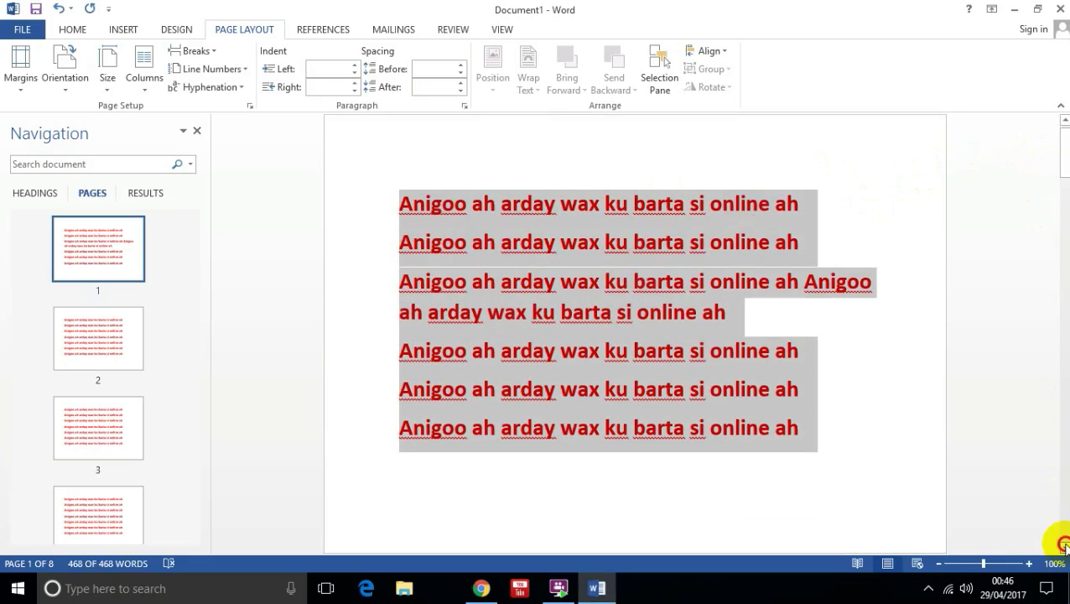
pyautogui.scroll(-3, 1063, 545)
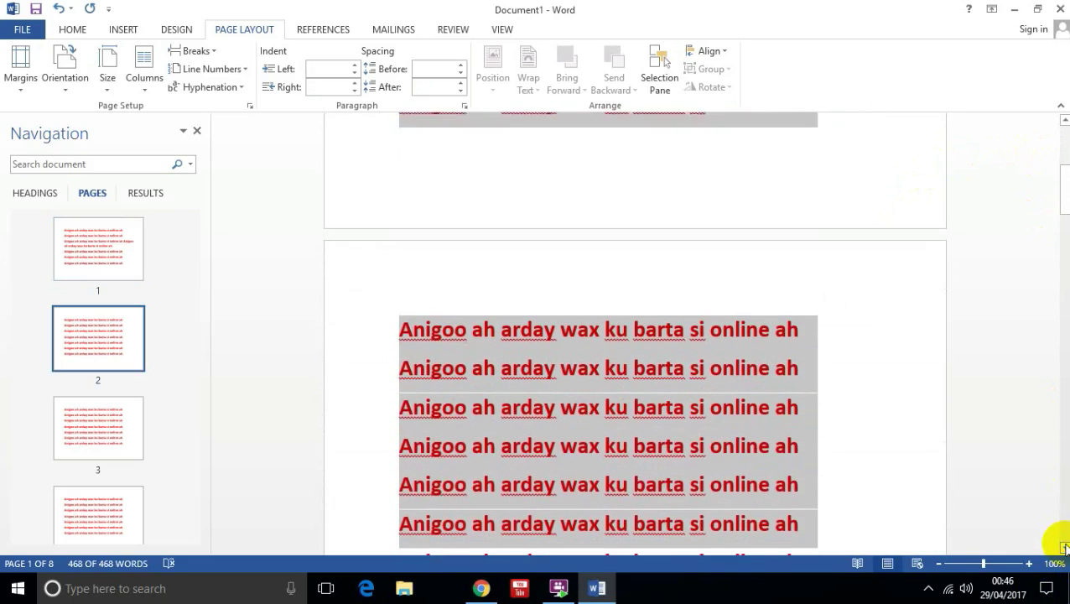
pyautogui.click(131, 445)
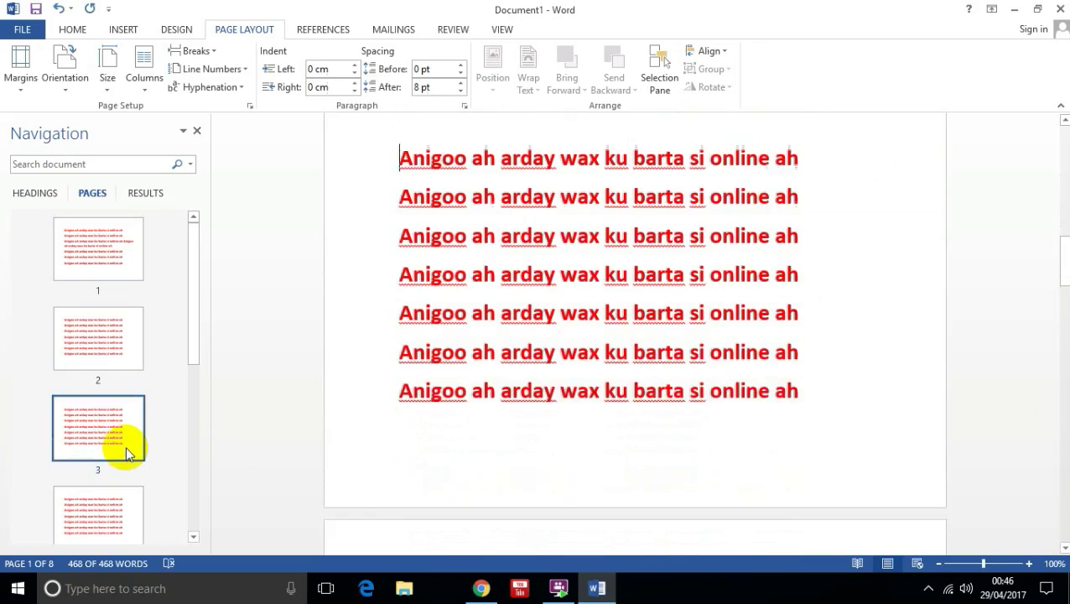
pyautogui.moveTo(1062, 262); pyautogui.dragTo(1062, 139)
pyautogui.click(631, 165)
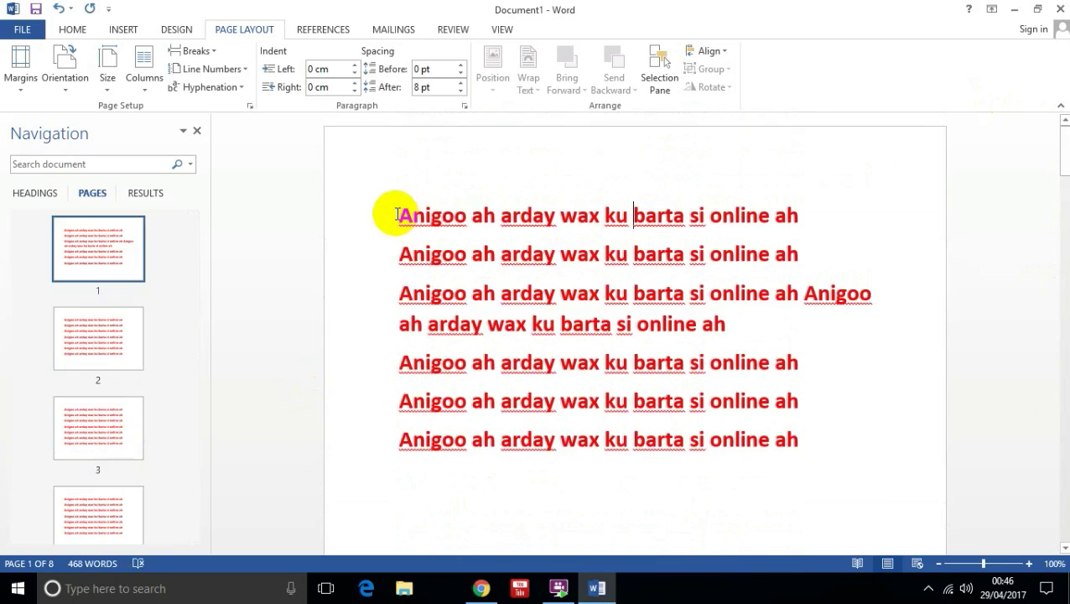
# Select the first line of text, clear that selection, and select the word "wax" in the same line.
pyautogui.moveTo(396, 214); pyautogui.dragTo(793, 218)
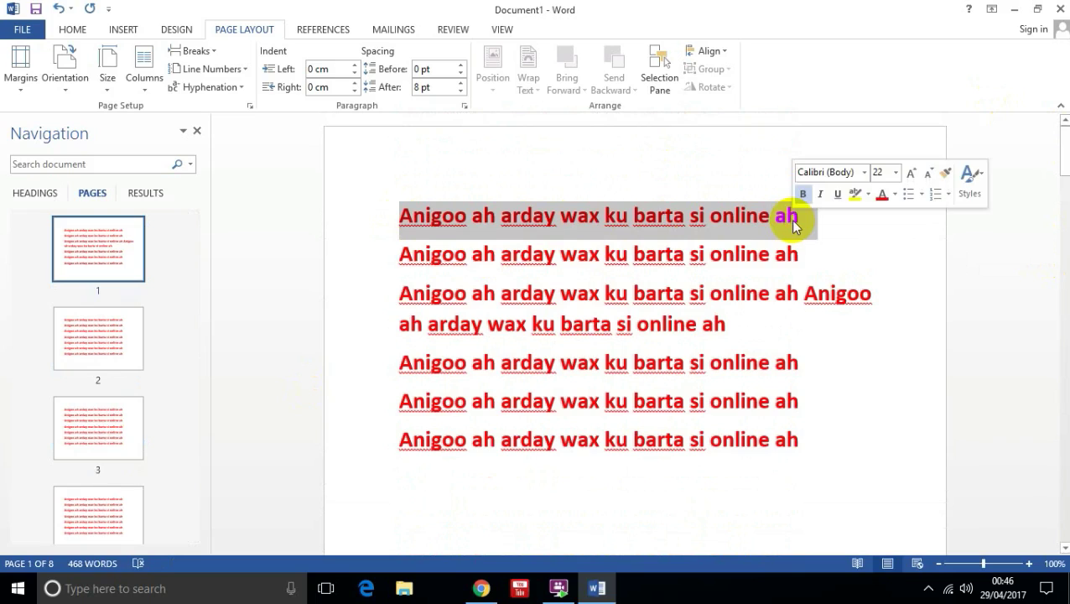
pyautogui.click(794, 290)
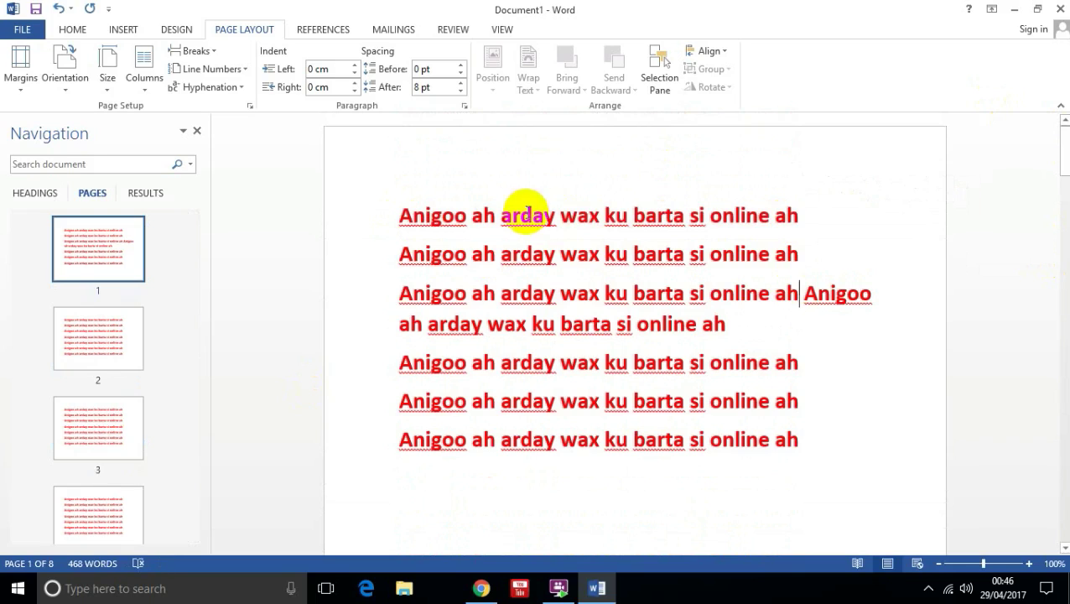
pyautogui.doubleClick(577, 216)
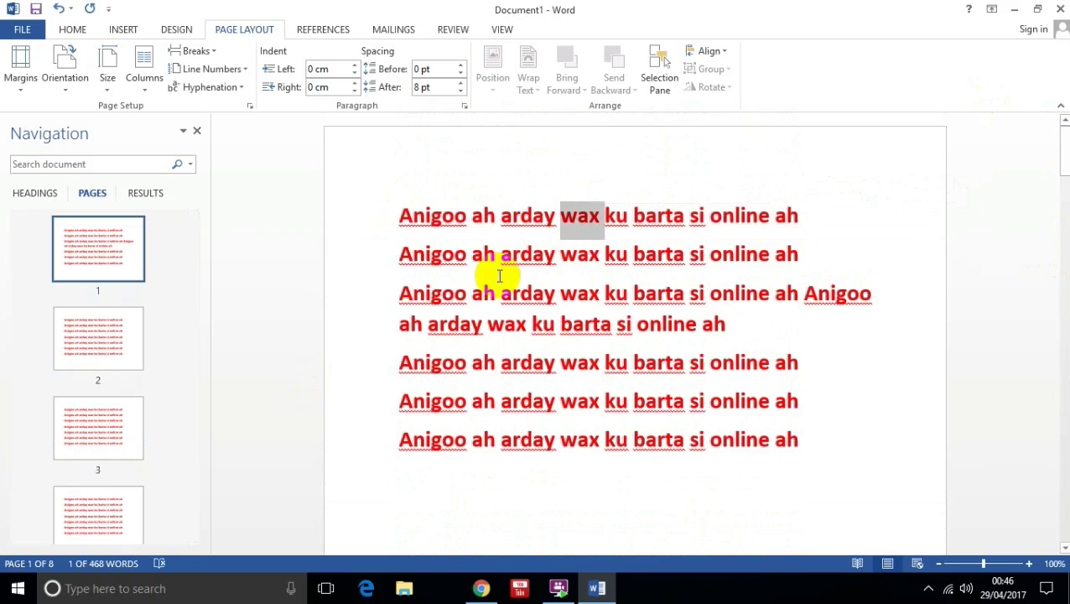
# Select all the text in the document and copy it.
pyautogui.hotkey('ctrl', 'a')
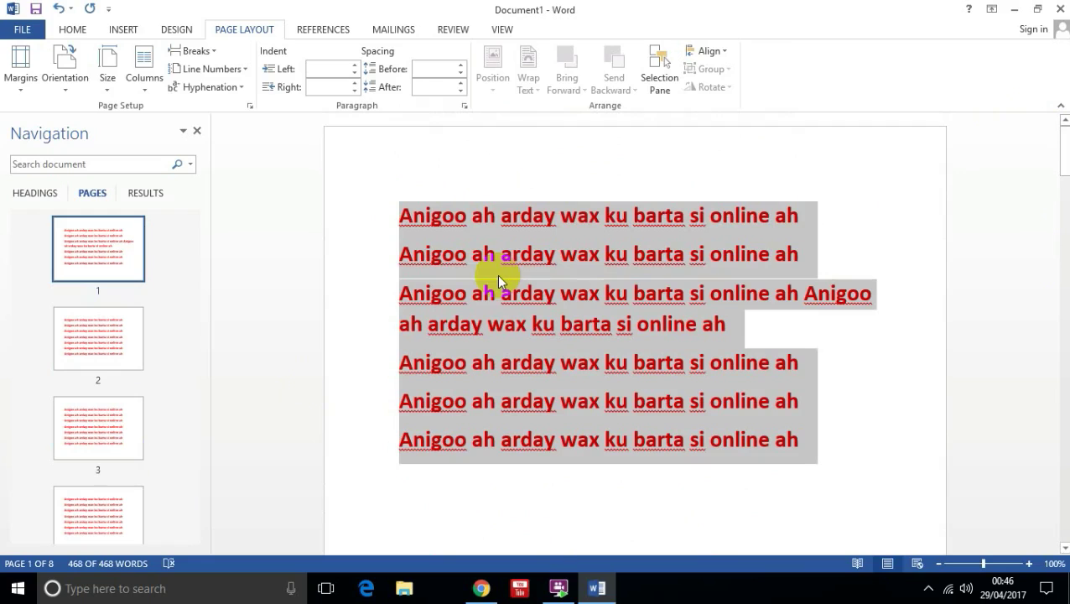
pyautogui.click(499, 275)
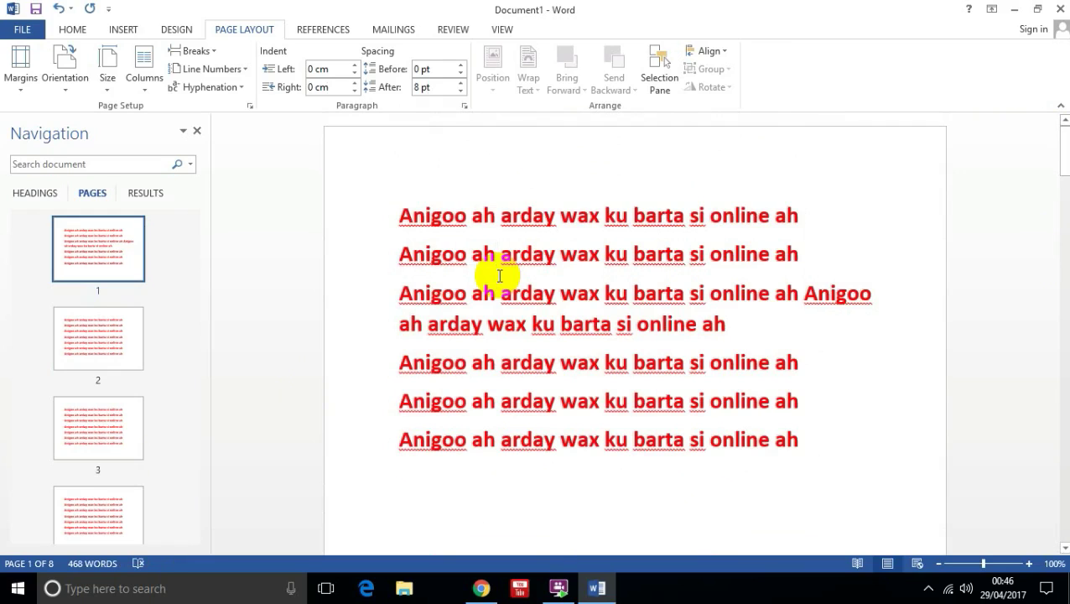
pyautogui.hotkey('ctrl', 'a')
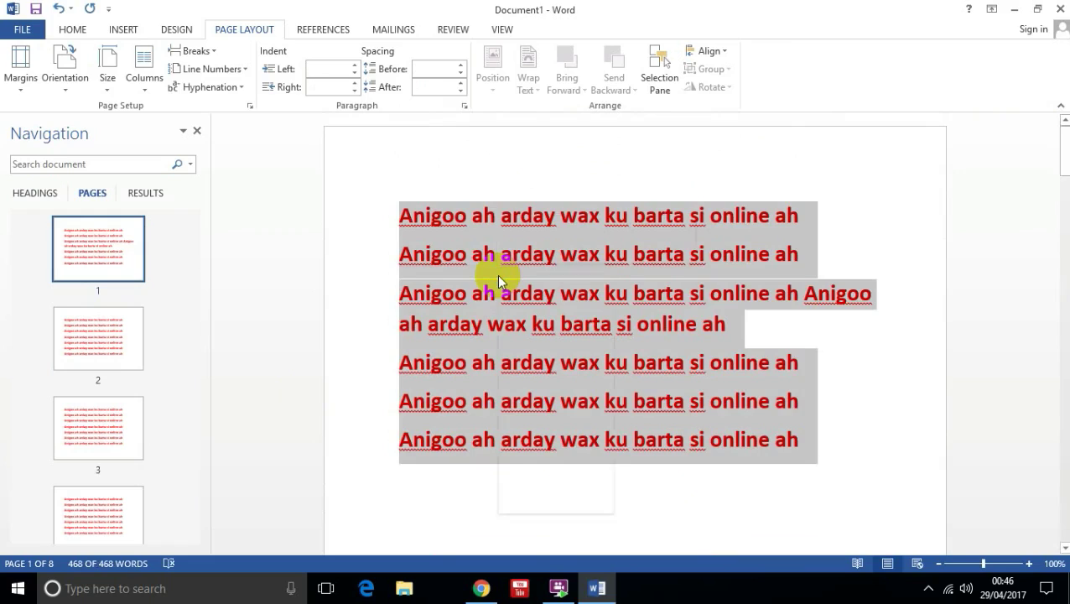
pyautogui.rightClick(500, 279)
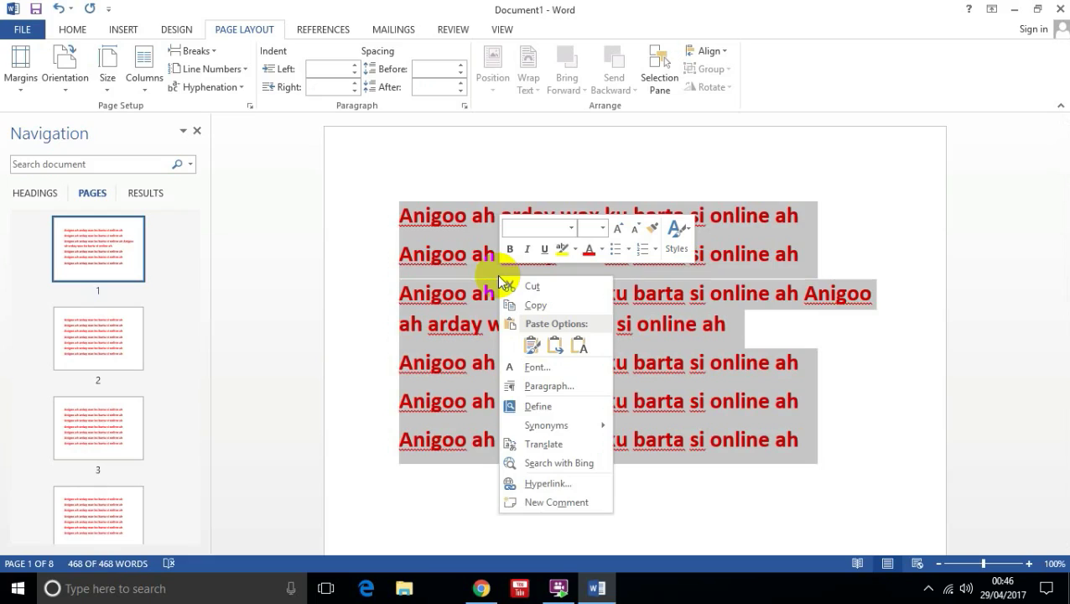
pyautogui.click(535, 305)
pyautogui.click(596, 293)
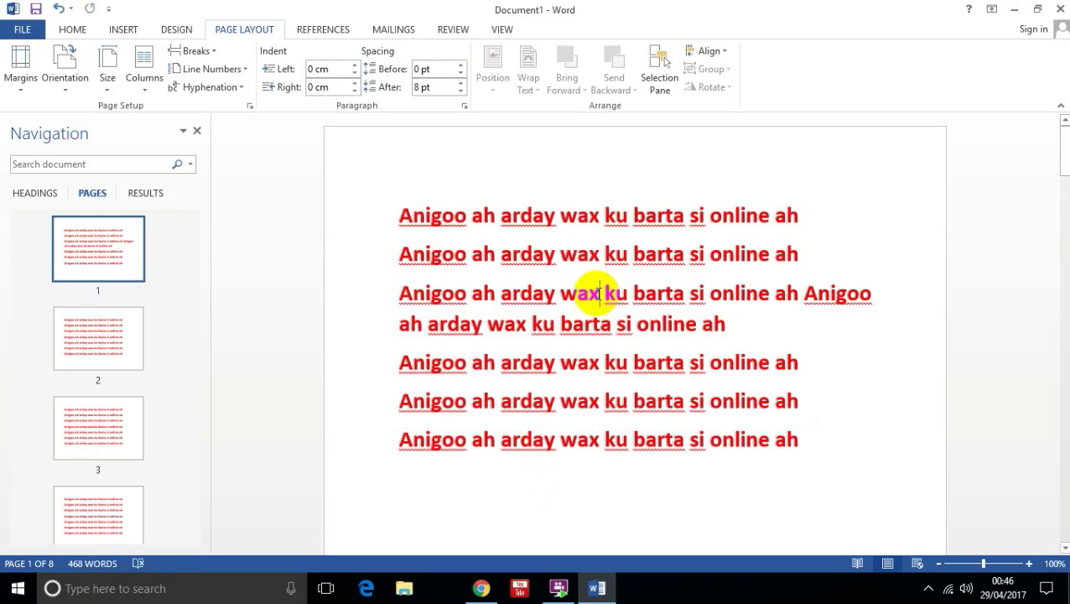
pyautogui.hotkey('ctrl', 'a')
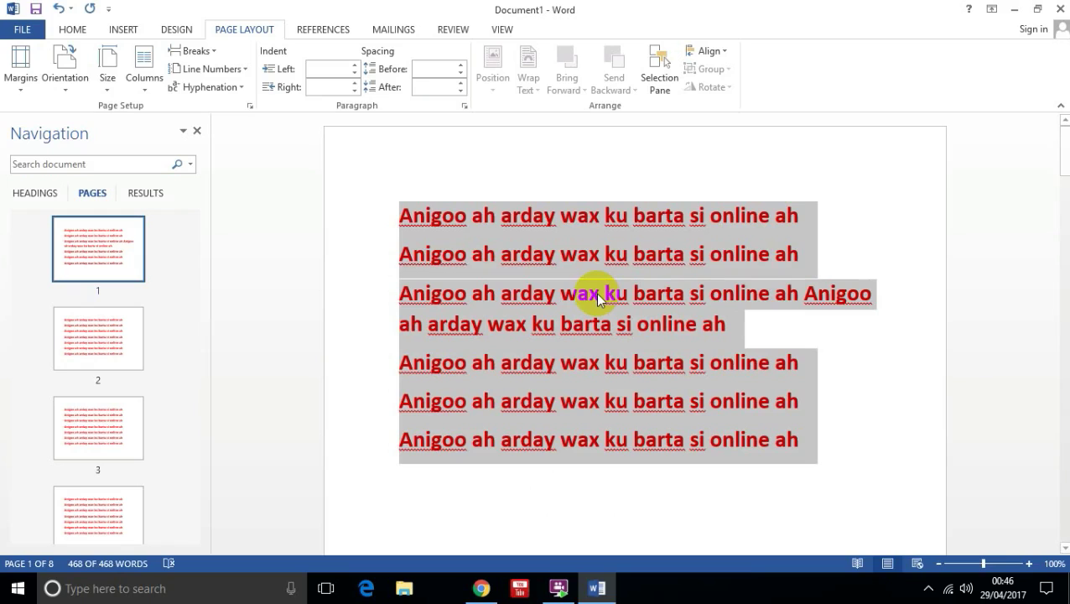
pyautogui.click(545, 269)
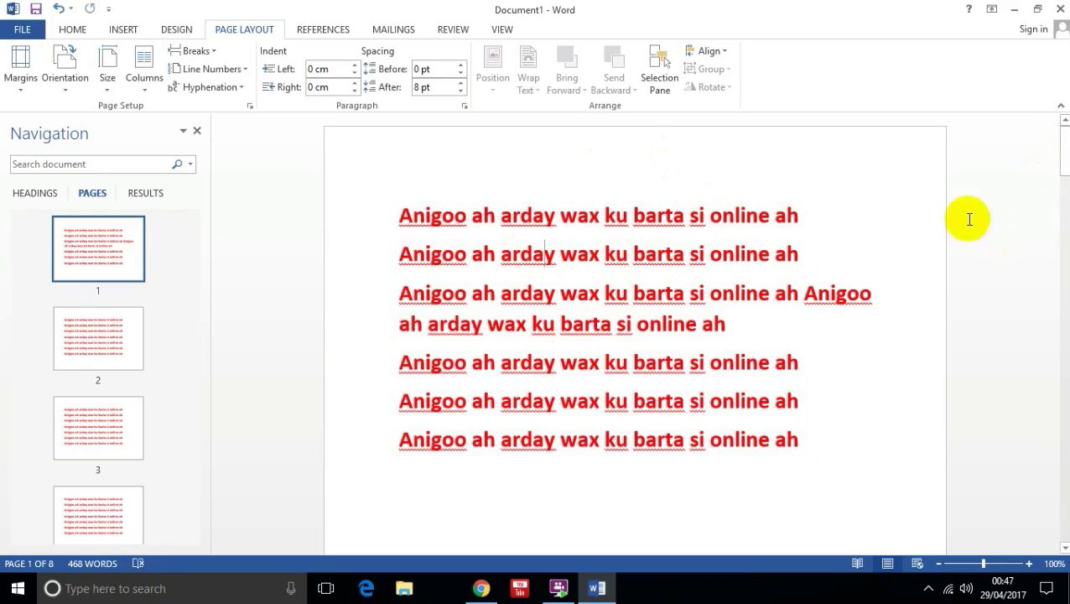
# Create a new blank document and paste the copied text into it.
pyautogui.click(410, 413)
pyautogui.hotkey('ctrl', 'n')
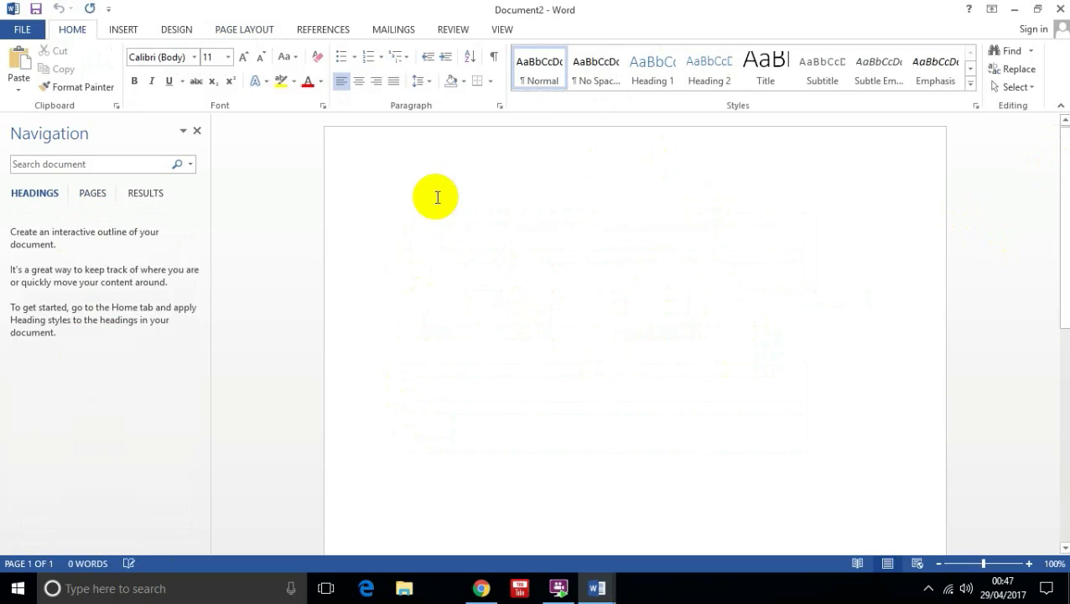
pyautogui.hotkey('ctrl', 'v')
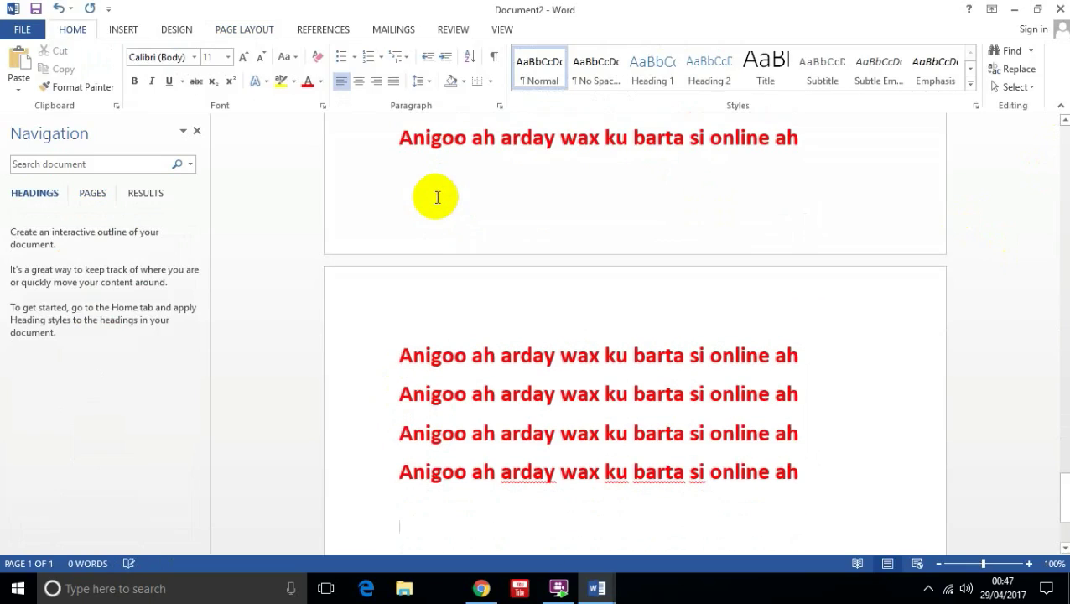
pyautogui.click(435, 196)
# Create two more blank documents and paste the copied text into each, keeping the source formatting in the first.
pyautogui.hotkey('ctrl', 'n')
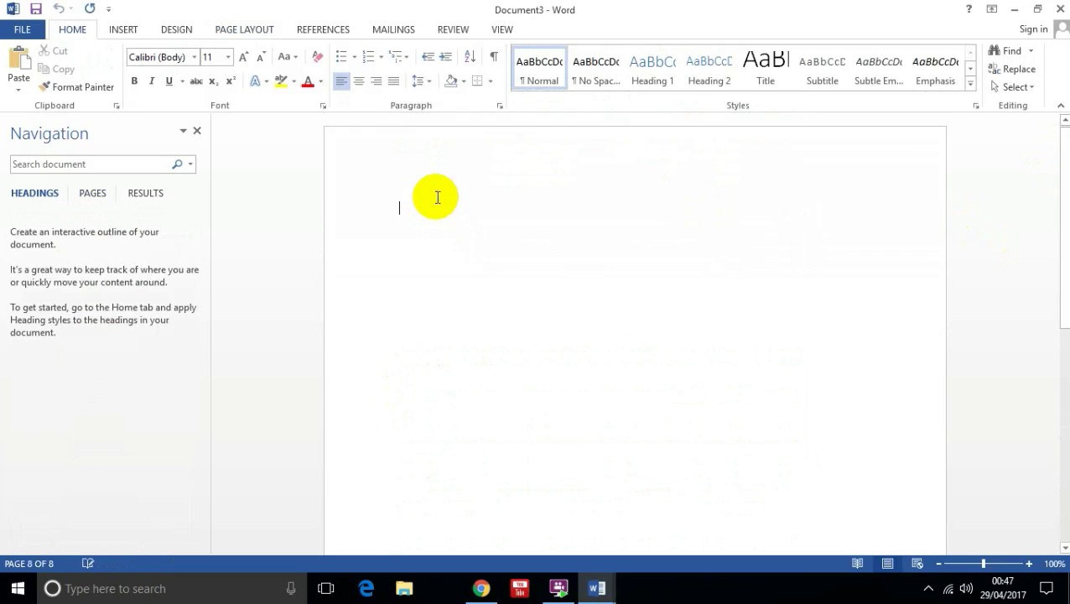
pyautogui.rightClick(419, 284)
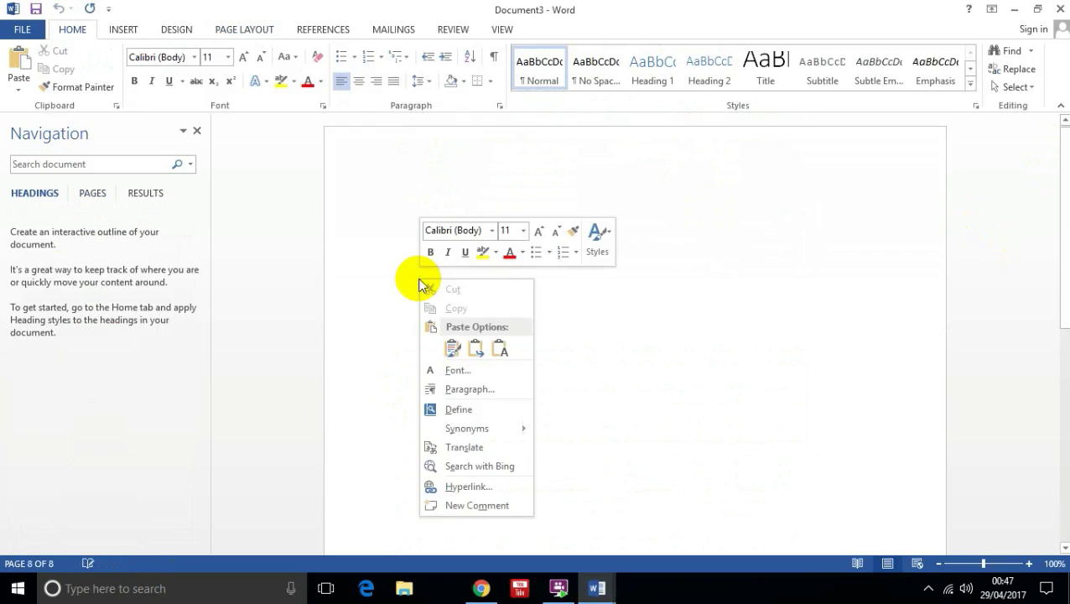
pyautogui.click(452, 349)
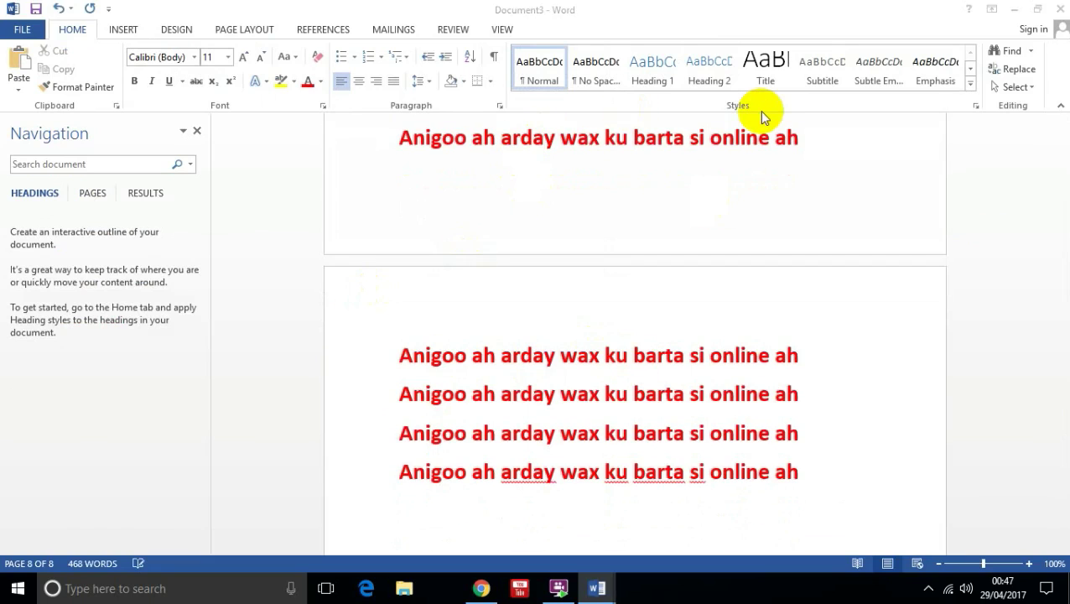
pyautogui.hotkey('ctrl', 'n')
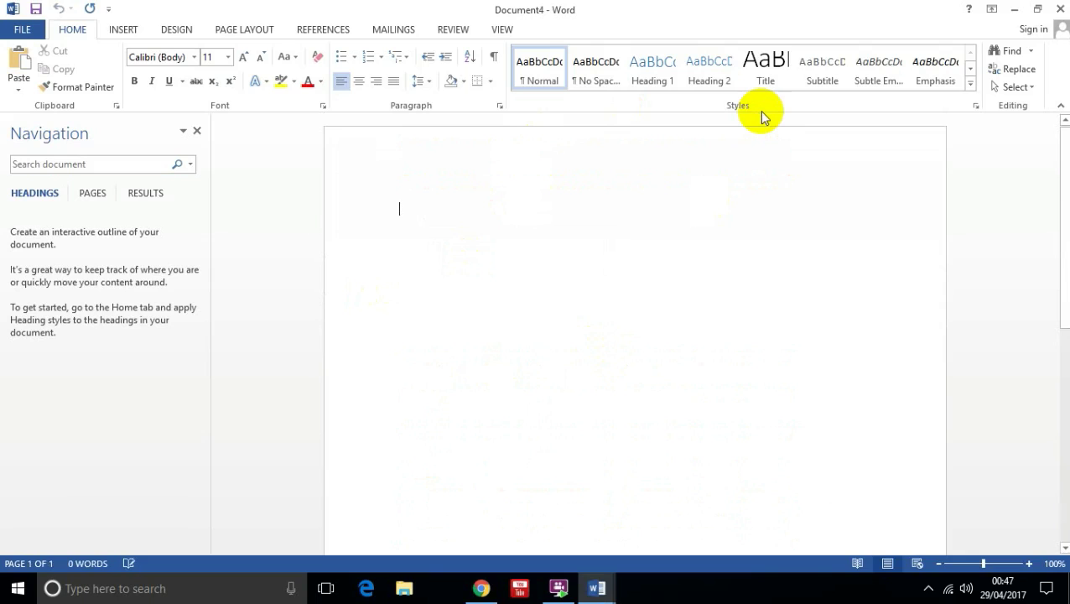
pyautogui.hotkey('ctrl', 'v')
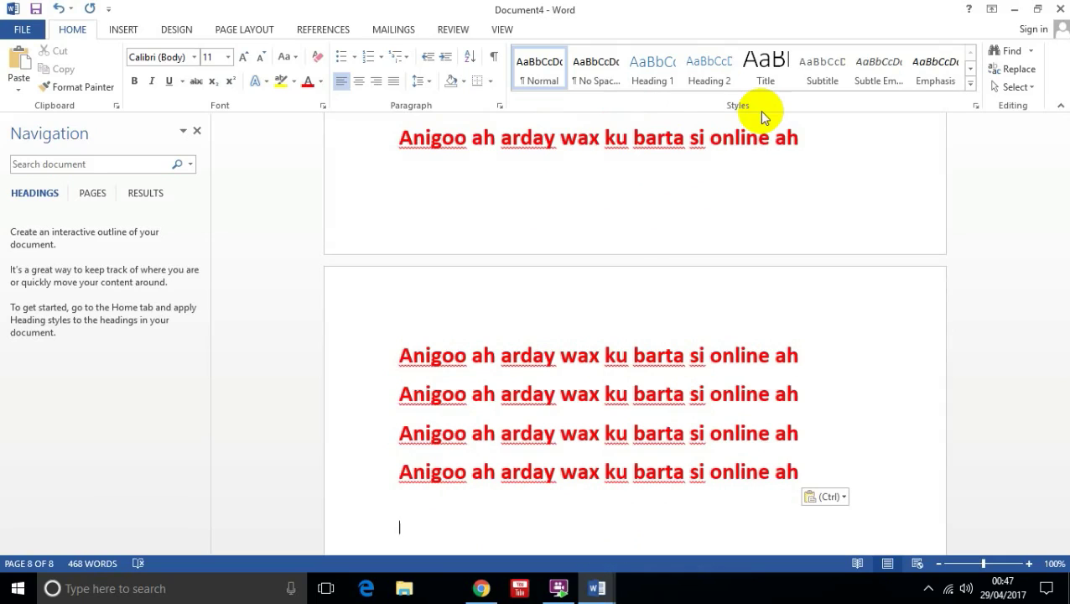
# Select the first line on the last page of the new document and remove it completely.
pyautogui.doubleClick(804, 356)
pyautogui.moveTo(804, 356); pyautogui.dragTo(375, 363)
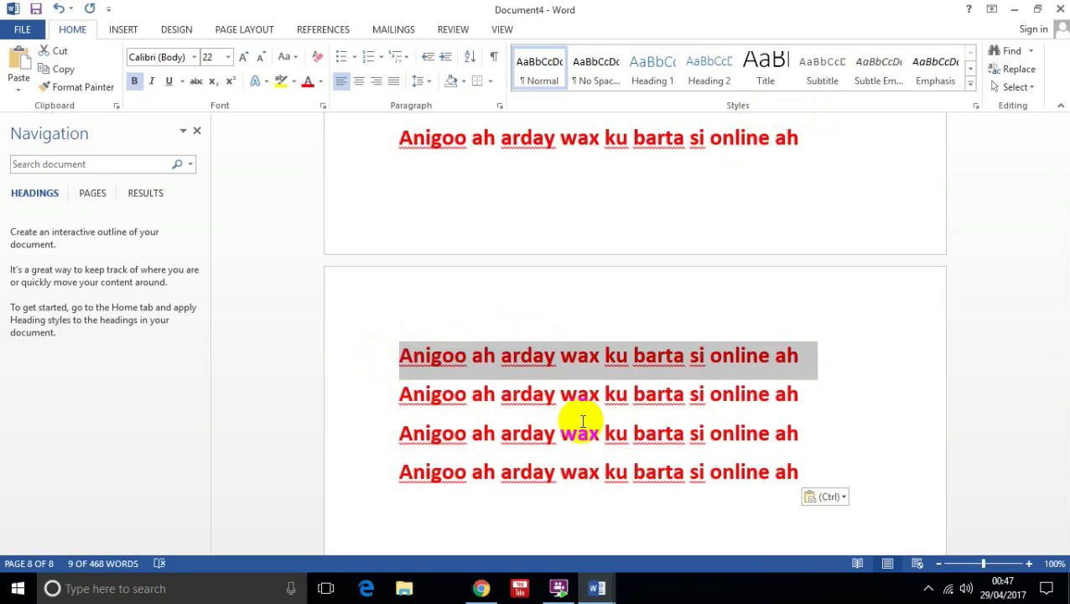
pyautogui.write('f')
pyautogui.press('BackSpace')
pyautogui.press('BackSpace')
# Clear the last page's first line by overwriting it with 5 and erasing that, and delete the line below it.
pyautogui.moveTo(576, 430); pyautogui.dragTo(572, 475)
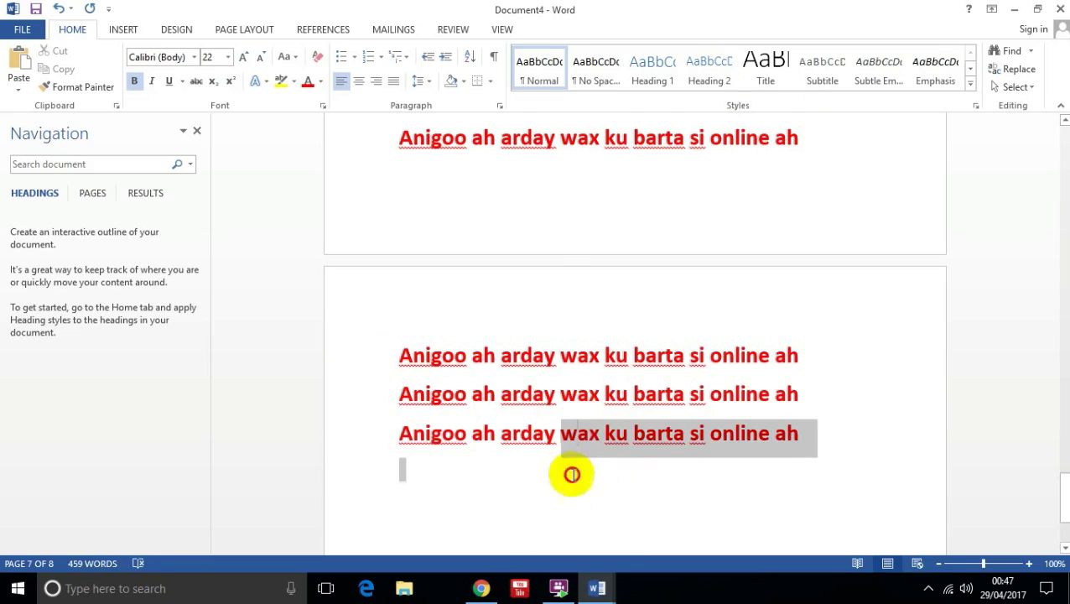
pyautogui.click(729, 352)
pyautogui.click(788, 343)
pyautogui.moveTo(788, 343); pyautogui.dragTo(389, 332)
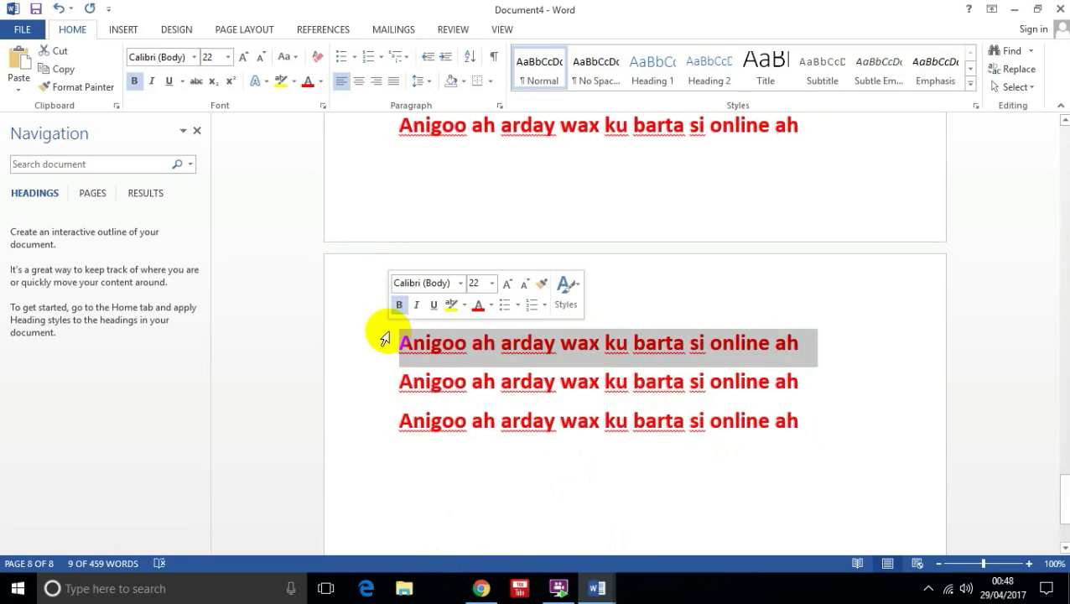
pyautogui.write('s')
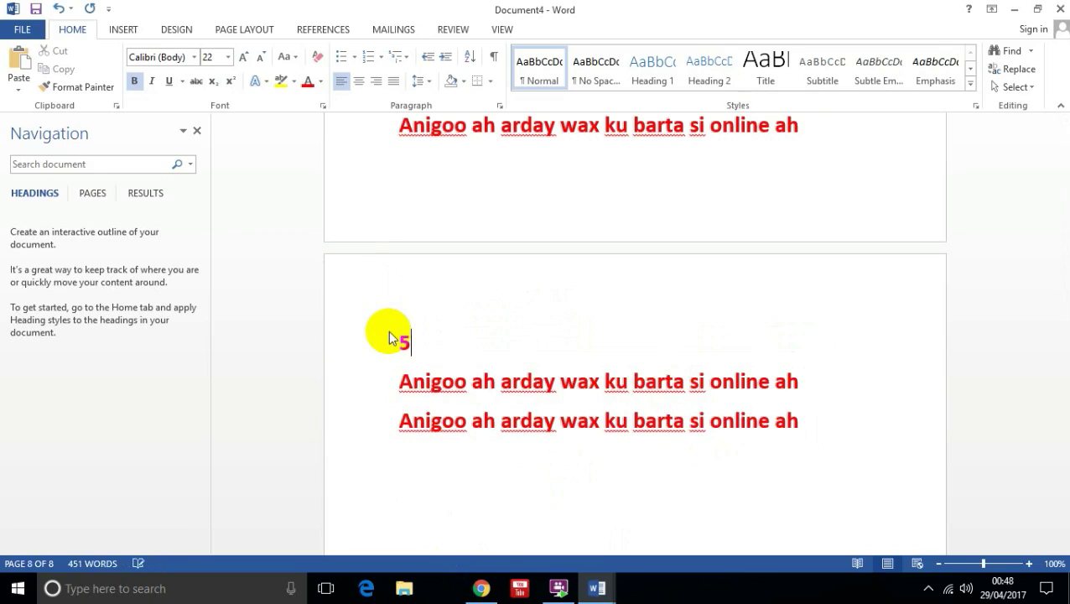
pyautogui.press('BackSpace')
pyautogui.moveTo(395, 387)
pyautogui.mouseDown()
pyautogui.moveTo(732, 363)
pyautogui.moveTo(661, 363)
pyautogui.moveTo(786, 375)
pyautogui.moveTo(811, 388)
pyautogui.moveTo(411, 379)
pyautogui.mouseUp()
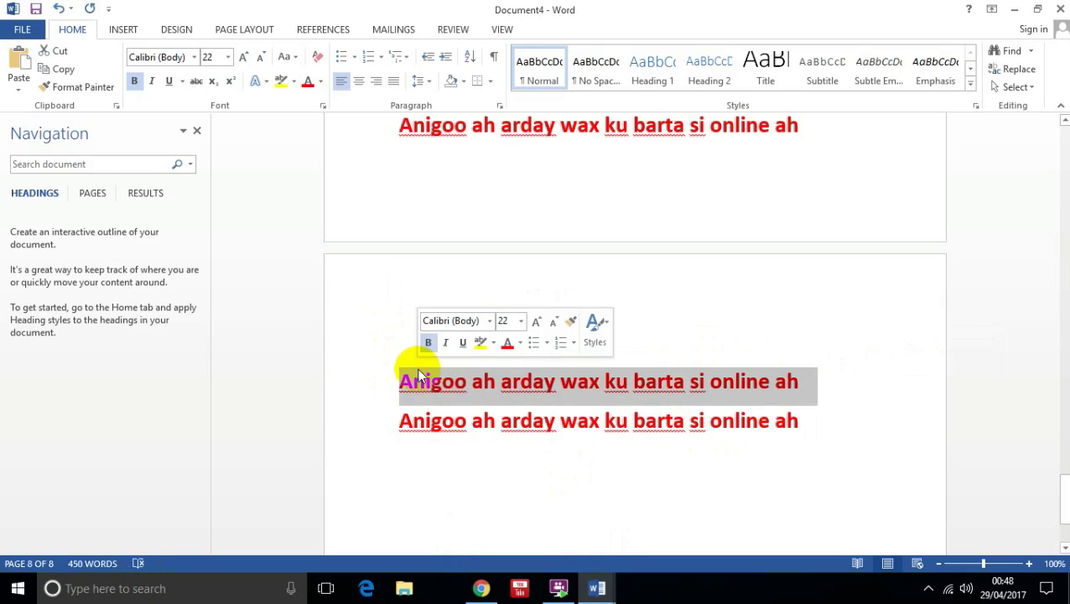
pyautogui.press('Delete')
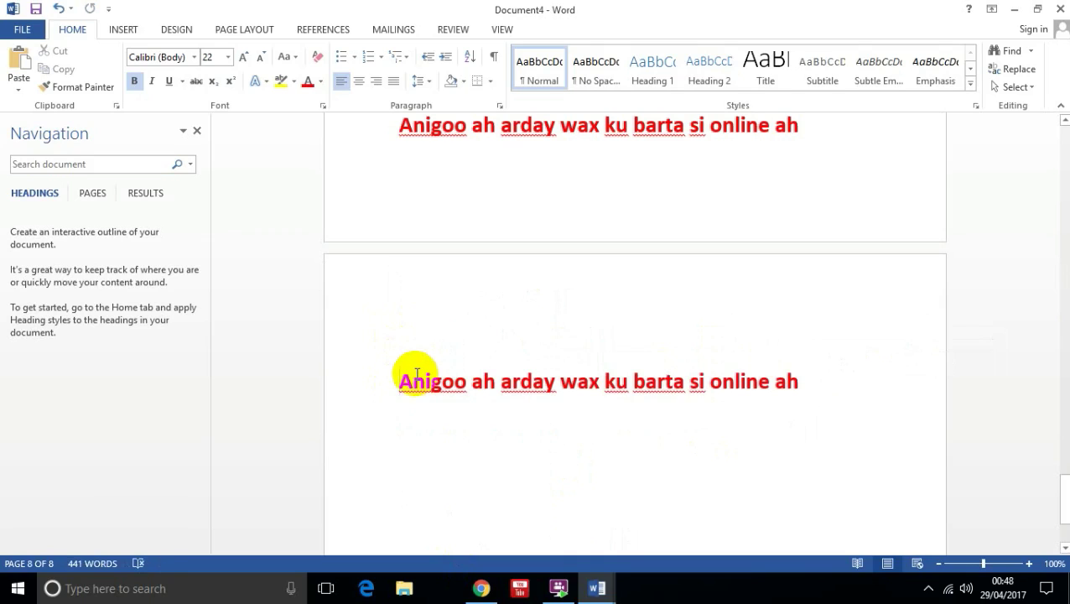
# Delete the document's entire text and undo the deletion.
pyautogui.hotkey('ctrl', 'a')
pyautogui.press('Delete')
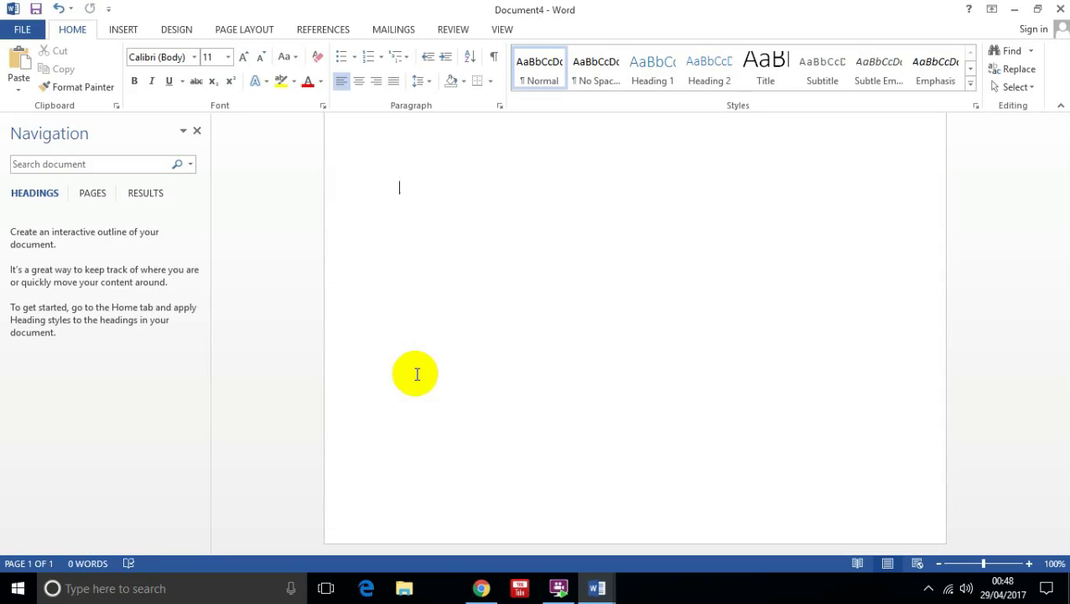
pyautogui.hotkey('ctrl', 'v')
pyautogui.hotkey('ctrl', 'a')
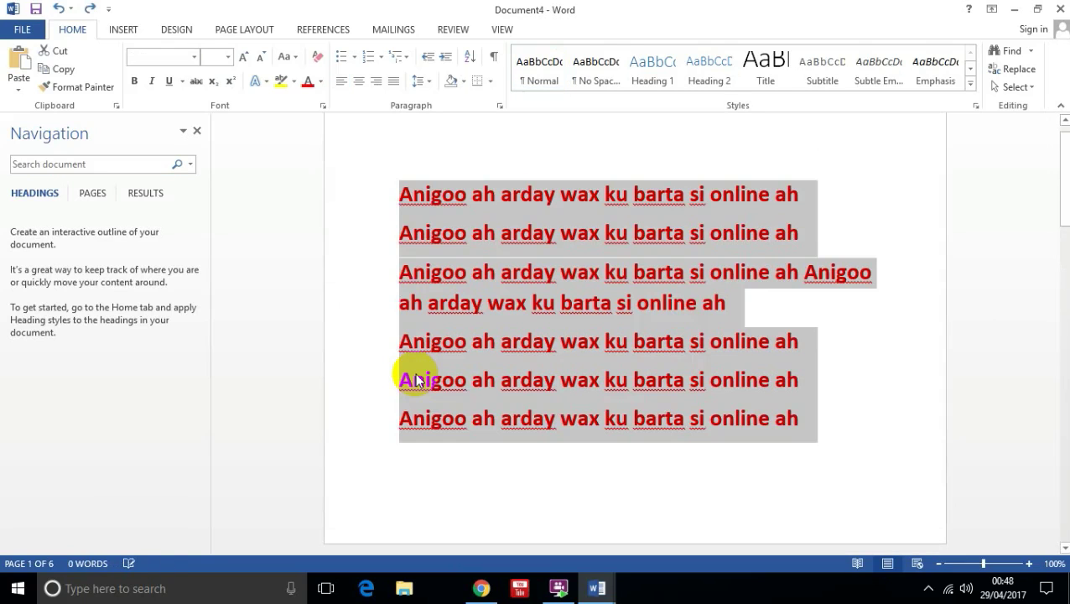
pyautogui.click(585, 338)
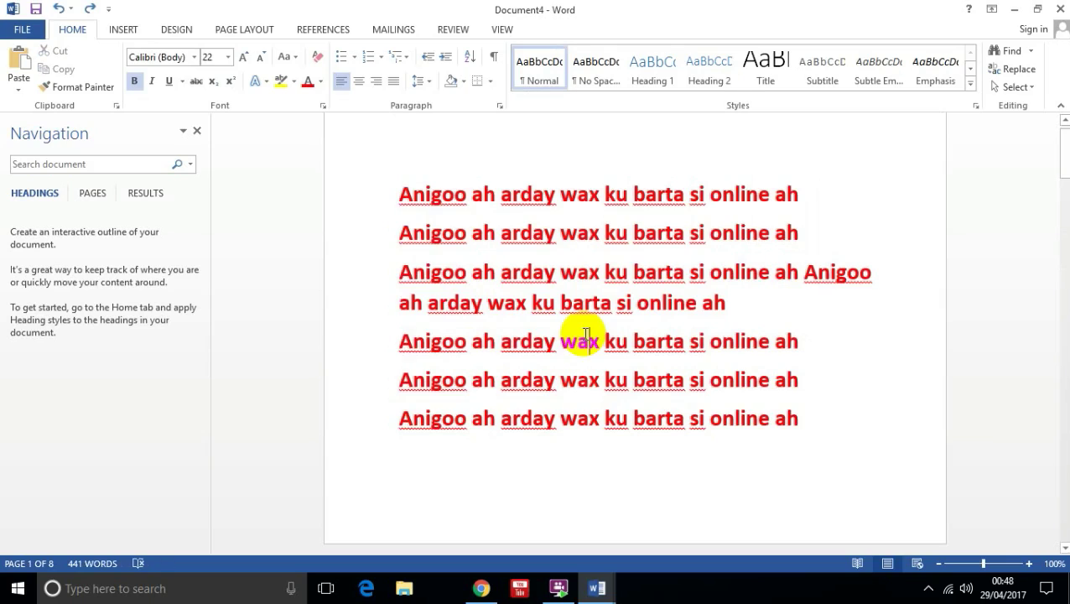